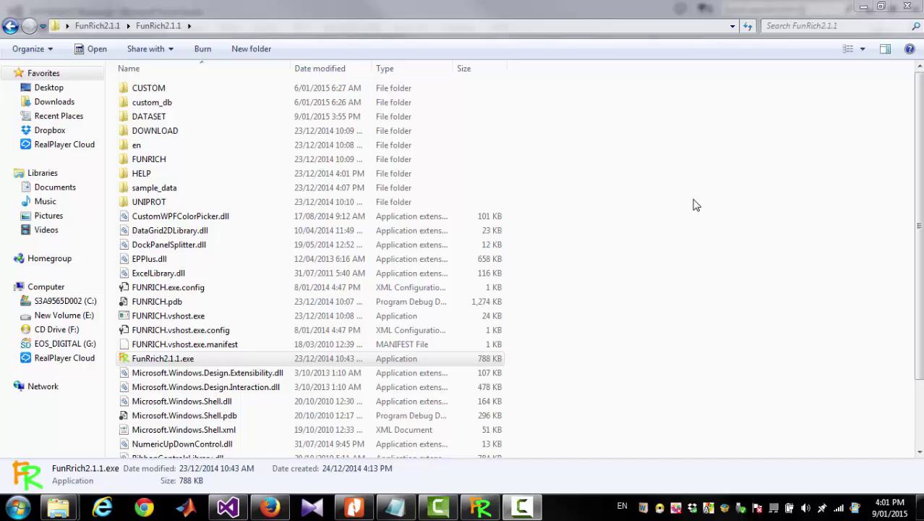
# - Launch FunRich2.1.1.exe and upload ASD_geneList.txt from the sample_data folder as a data set named Set1
pyautogui.doubleClick(169, 362)
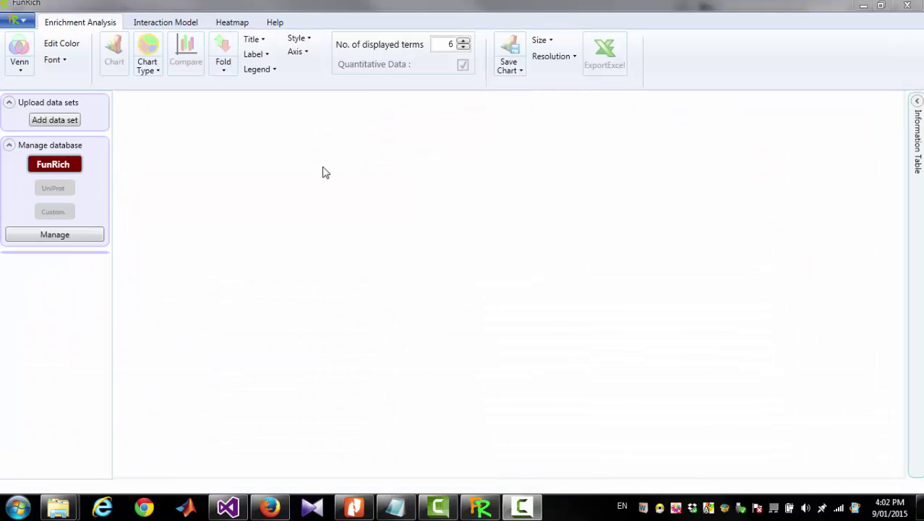
pyautogui.click(51, 121)
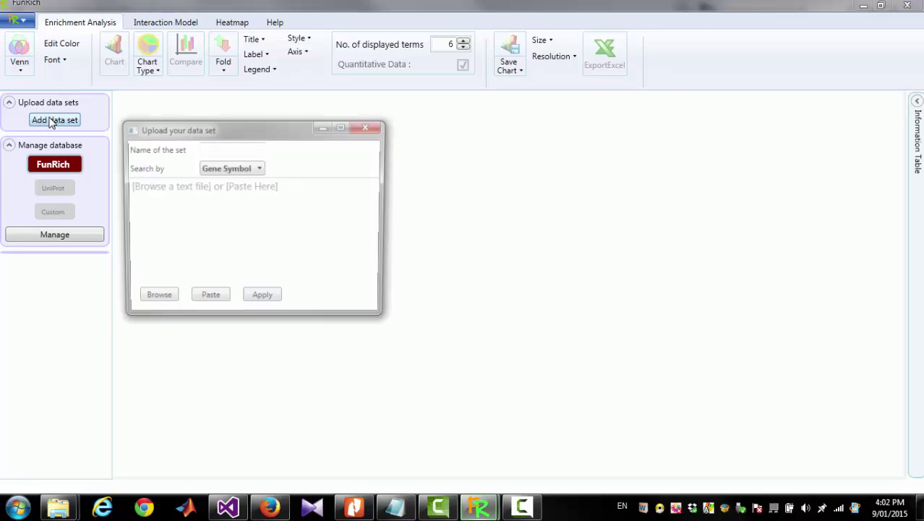
pyautogui.click(153, 299)
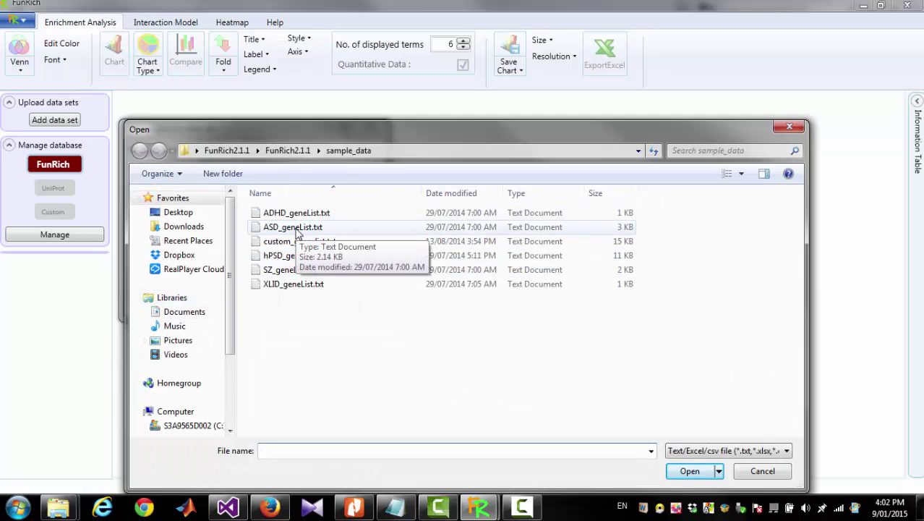
pyautogui.click(276, 229)
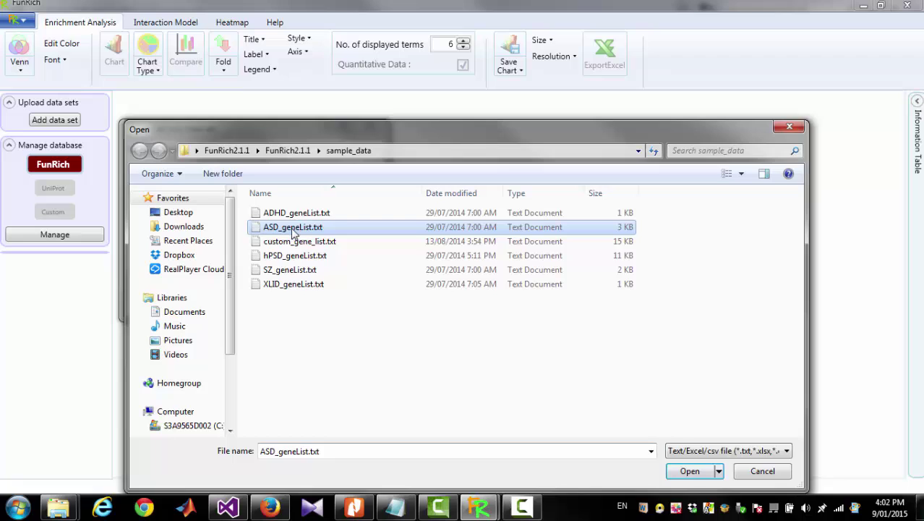
pyautogui.click(696, 475)
pyautogui.click(212, 149)
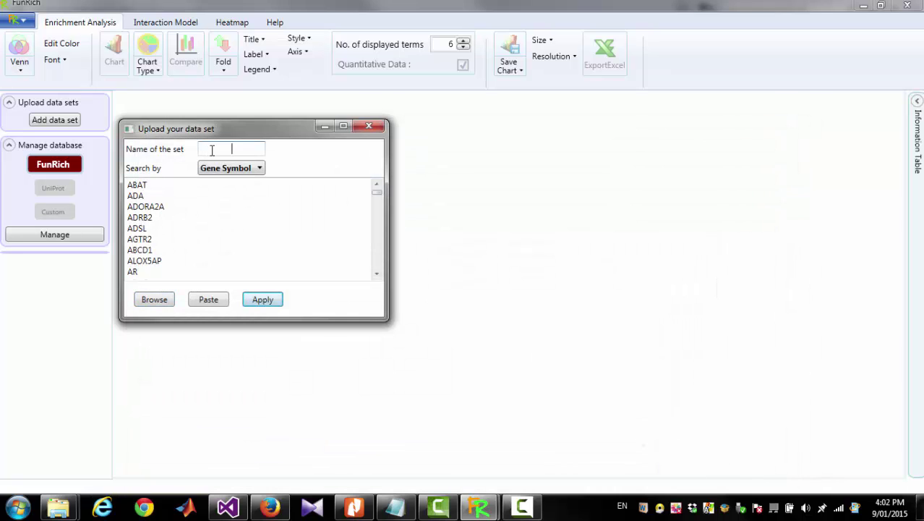
pyautogui.write('Set1')
pyautogui.click(262, 301)
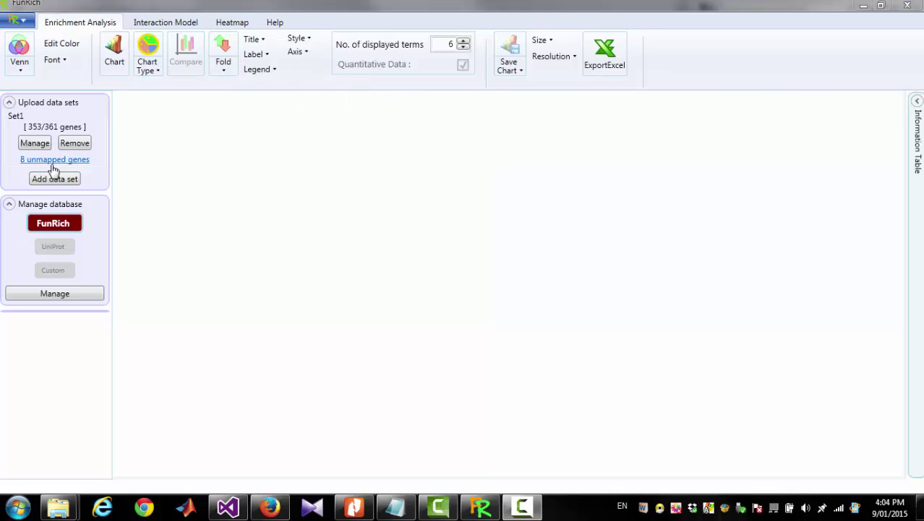
# - Examine the list of unmapped genes for Set1 and close it
pyautogui.click(52, 162)
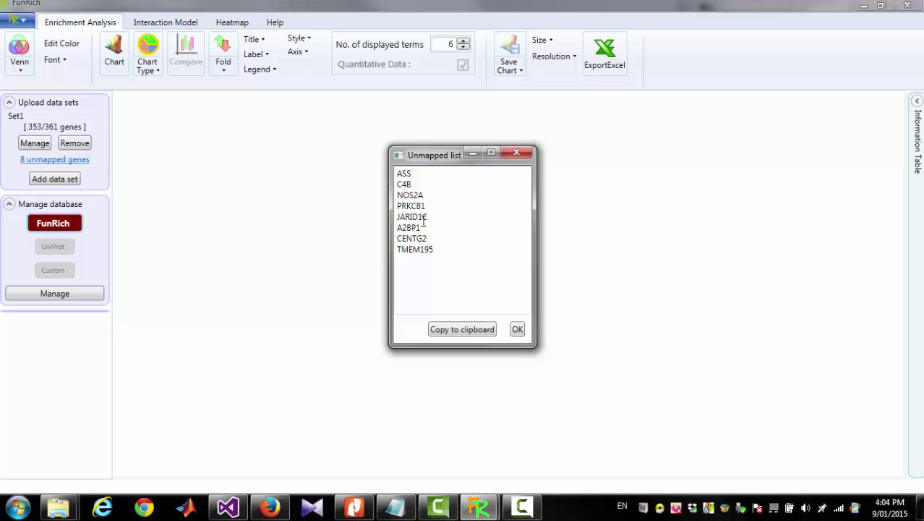
pyautogui.moveTo(437, 250); pyautogui.dragTo(397, 172)
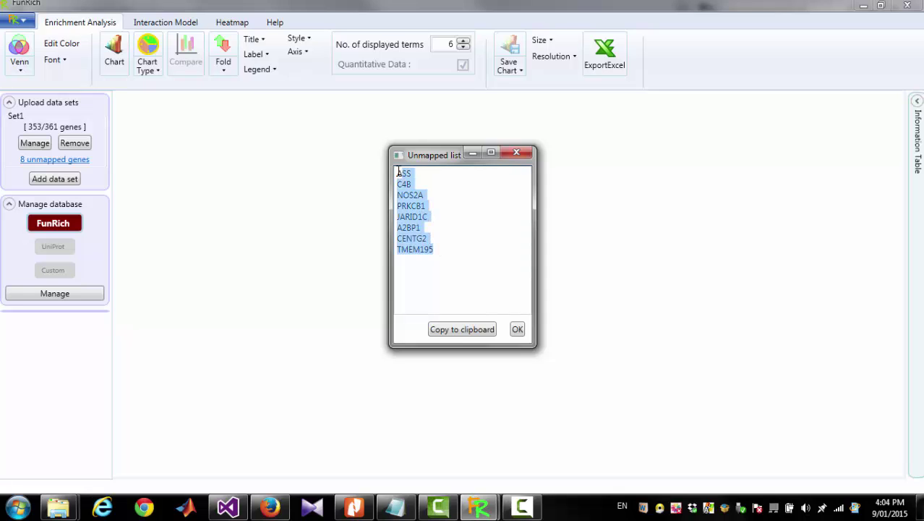
pyautogui.click(518, 330)
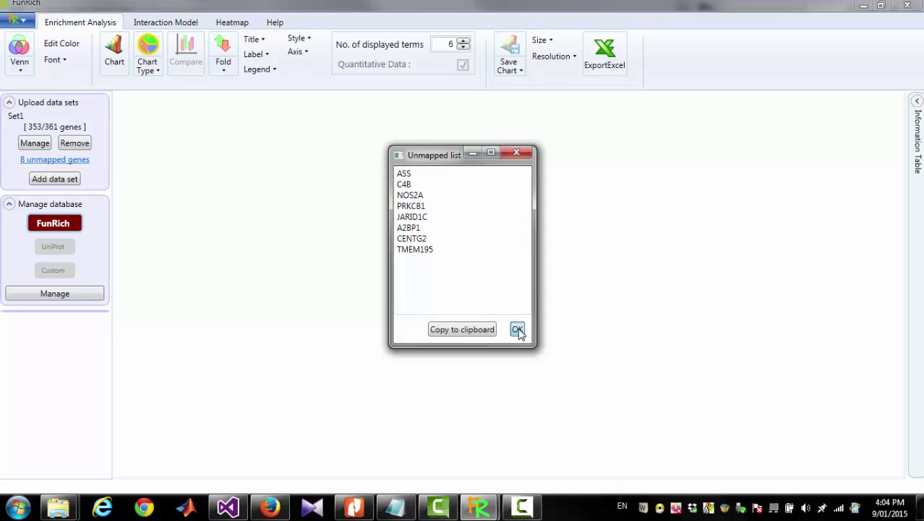
# - Upload SZ_geneList.txt from the sample data as a second data set named Set2
pyautogui.click(61, 179)
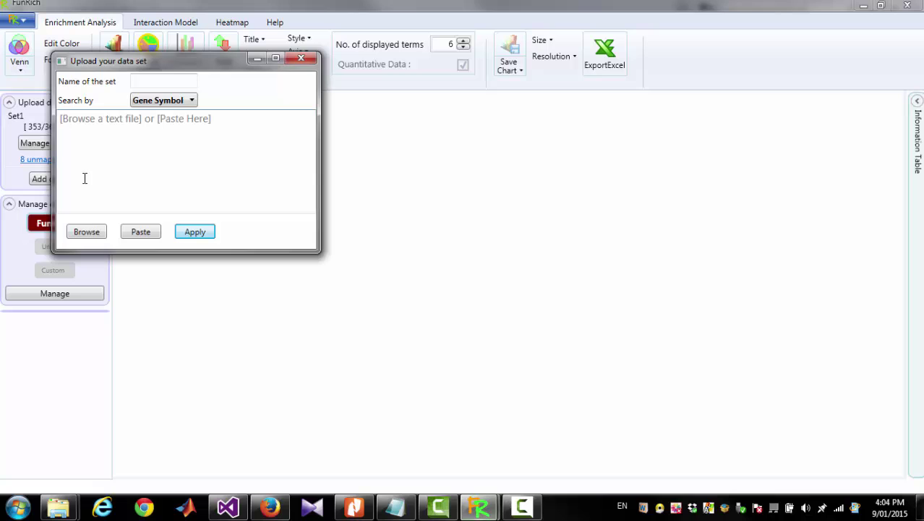
pyautogui.click(85, 233)
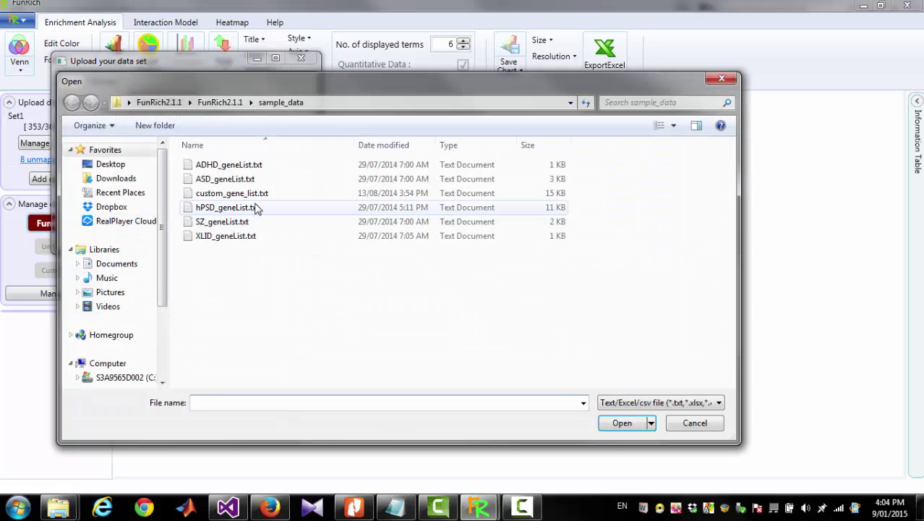
pyautogui.click(222, 221)
pyautogui.click(627, 423)
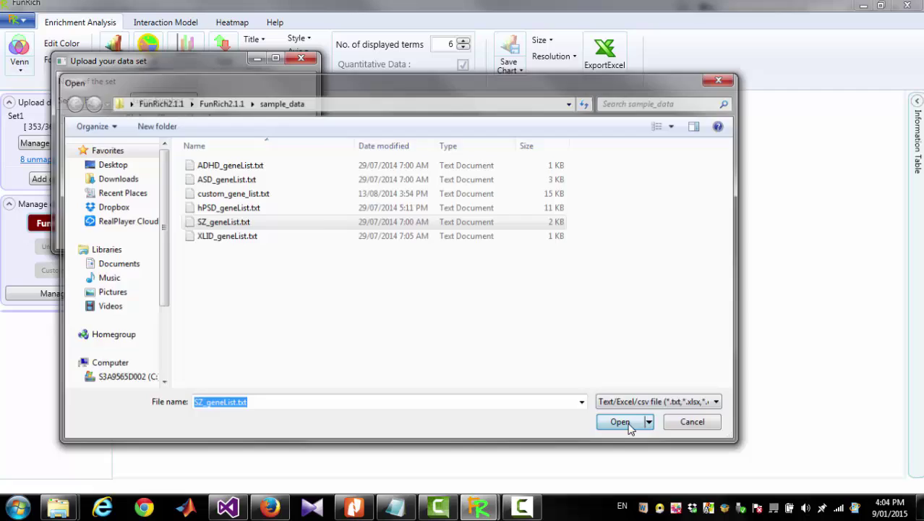
pyautogui.click(145, 81)
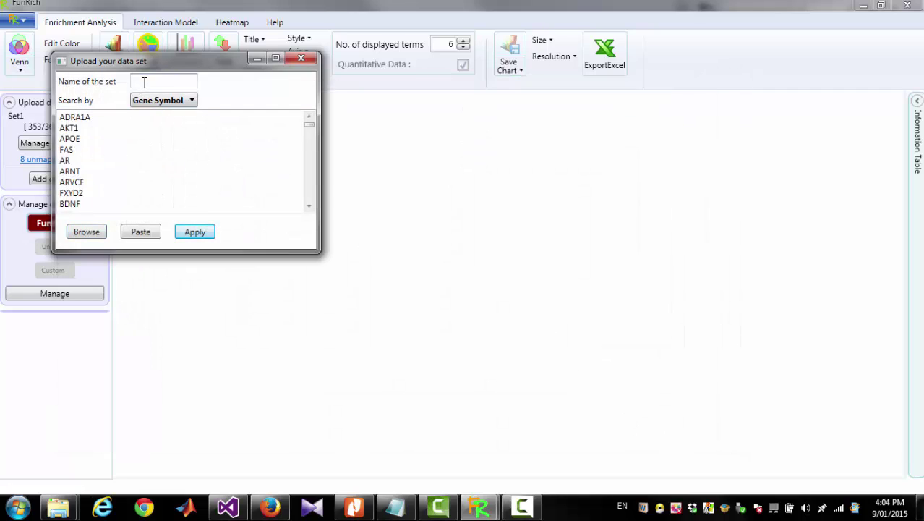
pyautogui.write('Set2')
pyautogui.click(195, 232)
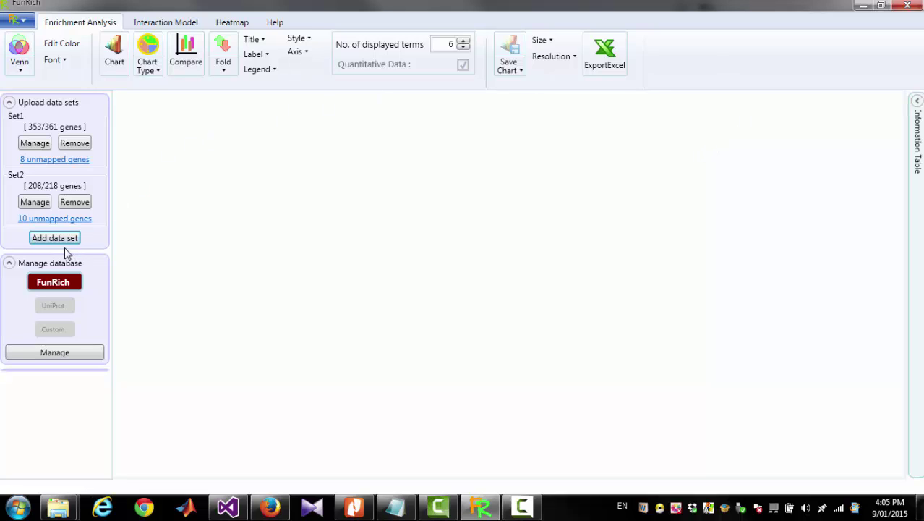
# - Upload XLID_geneList.txt from the sample data as a third data set named Set3
pyautogui.click(42, 242)
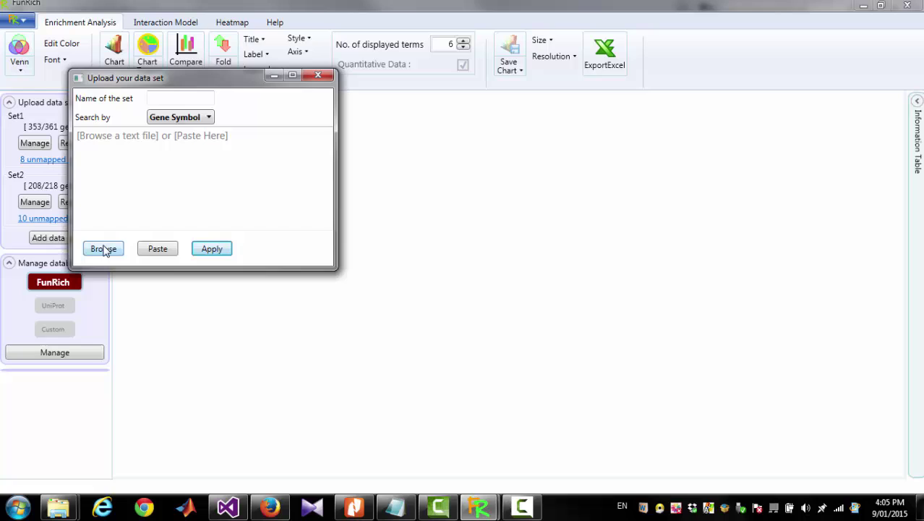
pyautogui.click(103, 247)
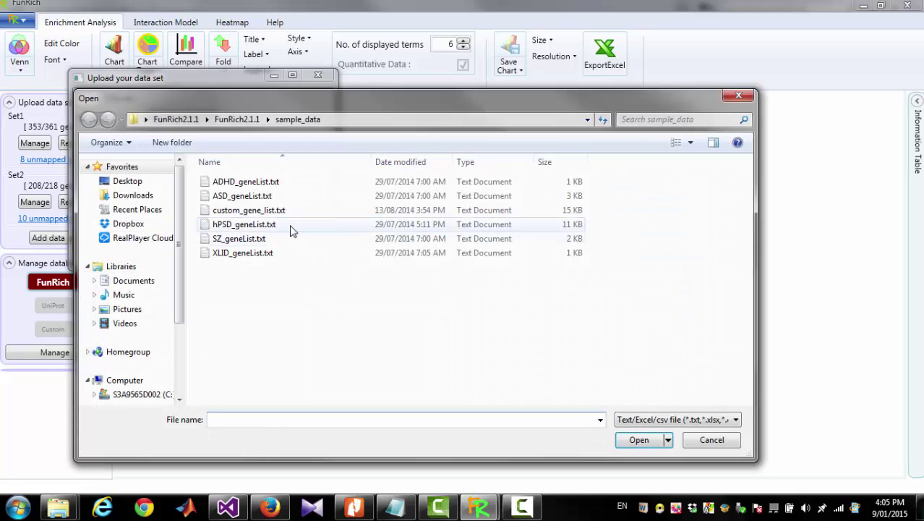
pyautogui.click(221, 253)
pyautogui.click(637, 440)
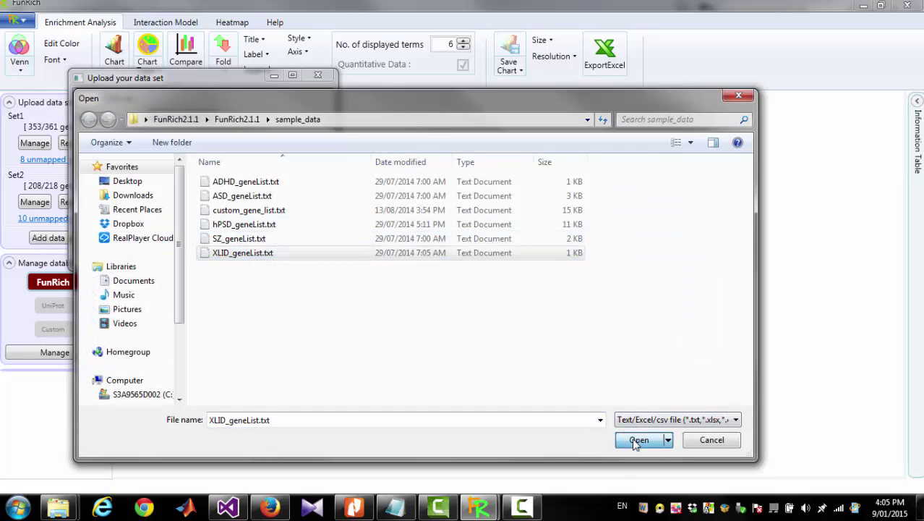
pyautogui.click(194, 99)
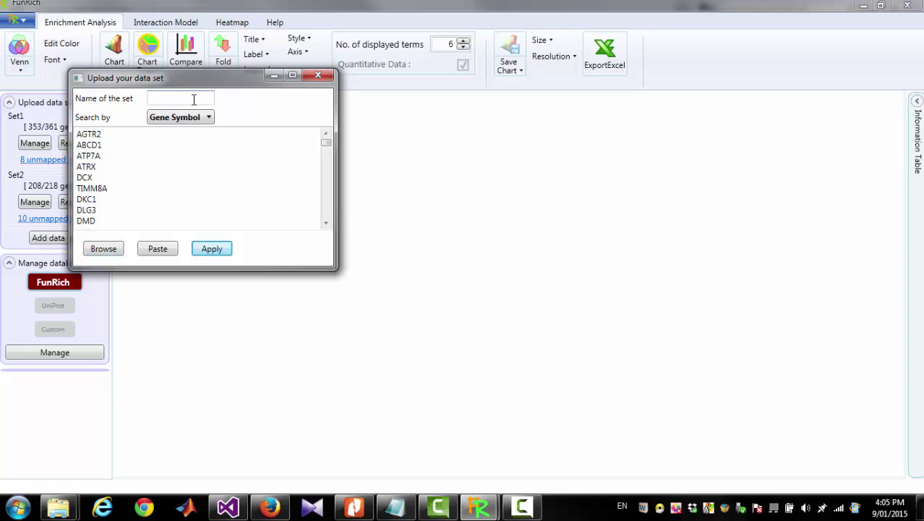
pyautogui.write('Set3')
pyautogui.click(208, 249)
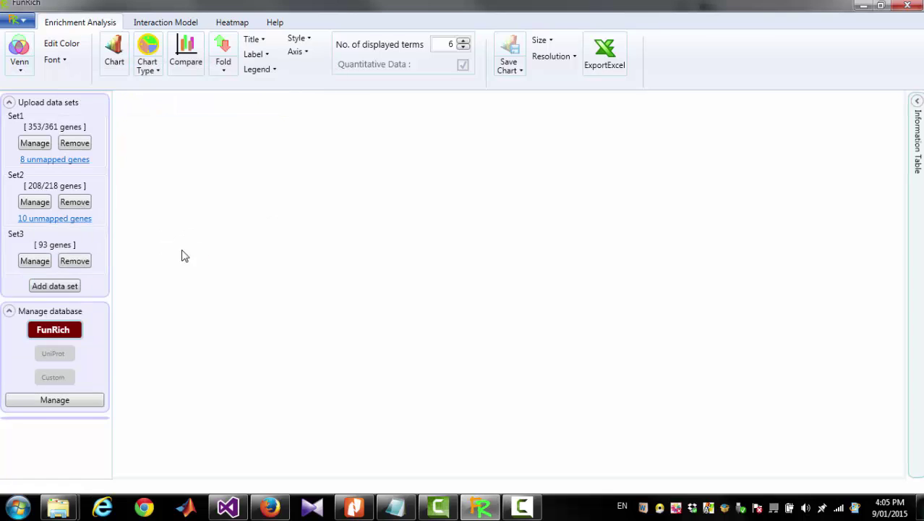
# - Upload ADHD_geneList.txt from the sample data as a fourth data set named Set4
pyautogui.click(51, 286)
pyautogui.click(121, 268)
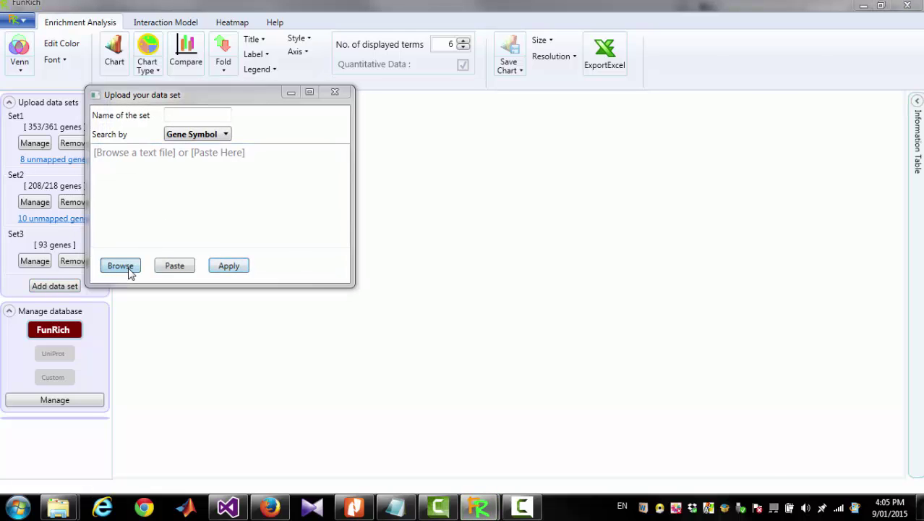
pyautogui.click(264, 199)
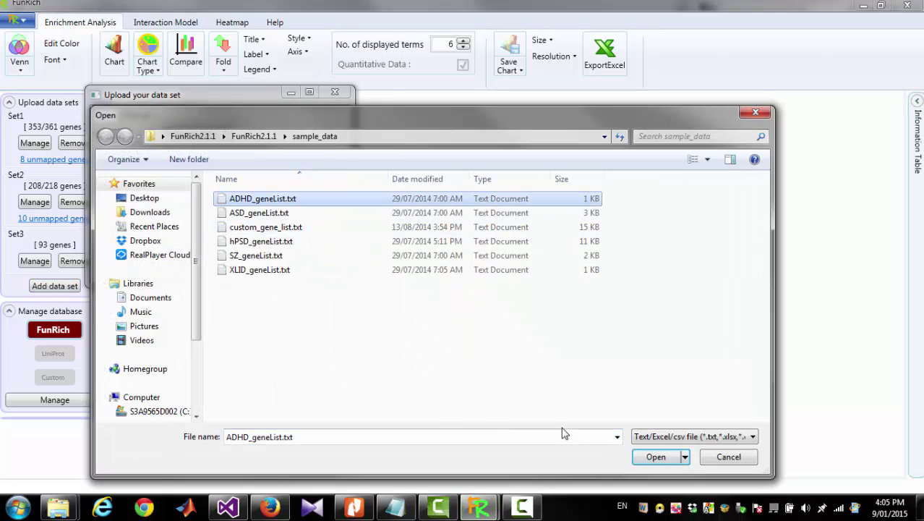
pyautogui.click(654, 457)
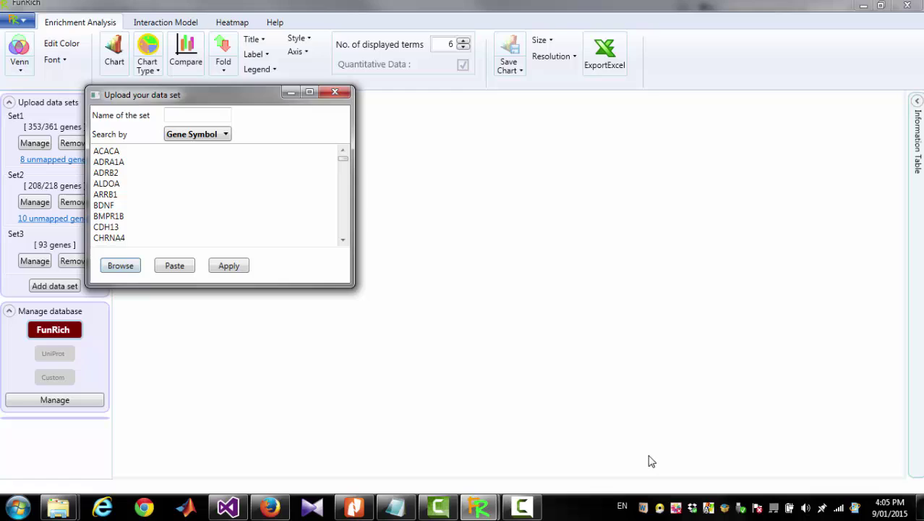
pyautogui.click(180, 116)
pyautogui.write('Set4')
pyautogui.click(227, 266)
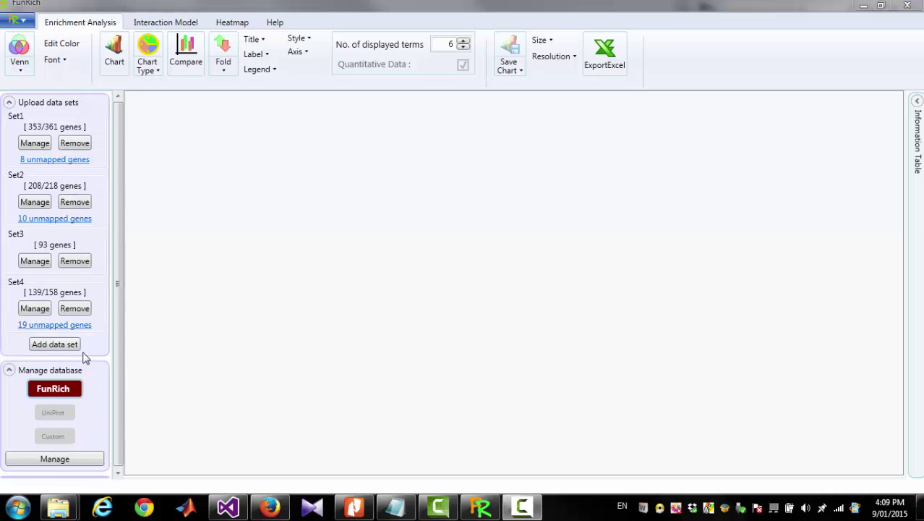
# - Generate a Venn diagram of the uploaded data sets and exclude Set4 from its input sets
pyautogui.click(19, 47)
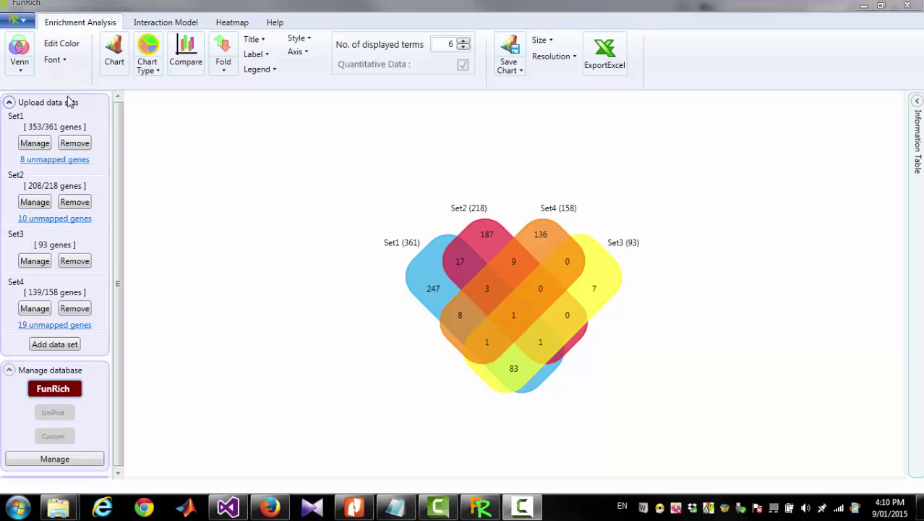
pyautogui.click(20, 70)
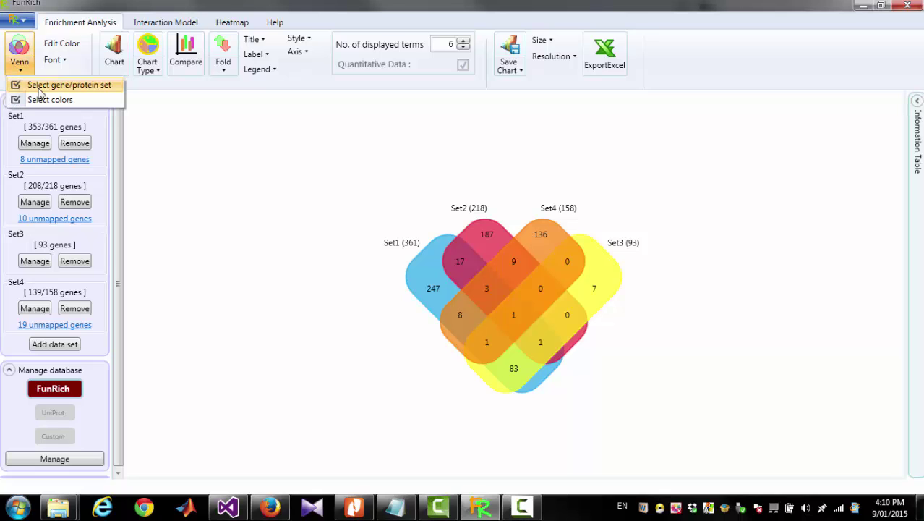
pyautogui.click(64, 87)
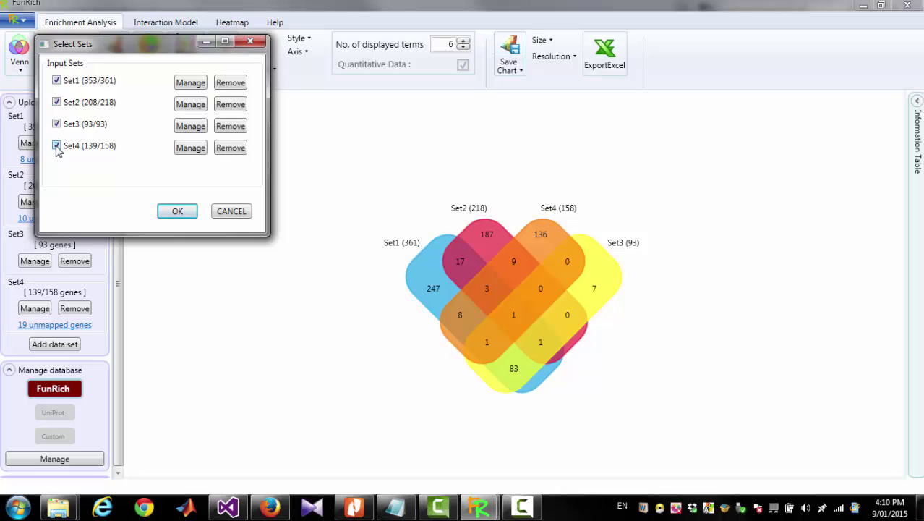
pyautogui.click(167, 212)
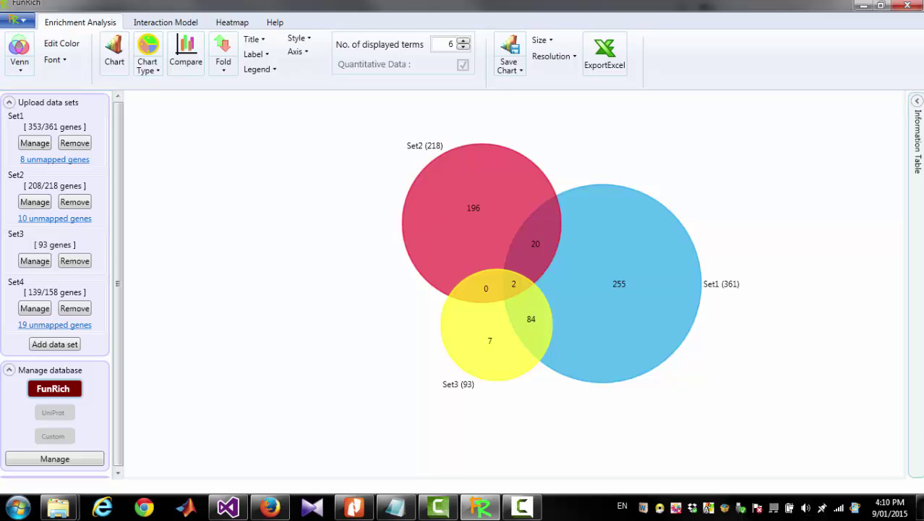
# - Exclude Set3 from the Venn diagram's input sets so that only Set1 and Set2 are compared
pyautogui.scroll(1, 635, 269)
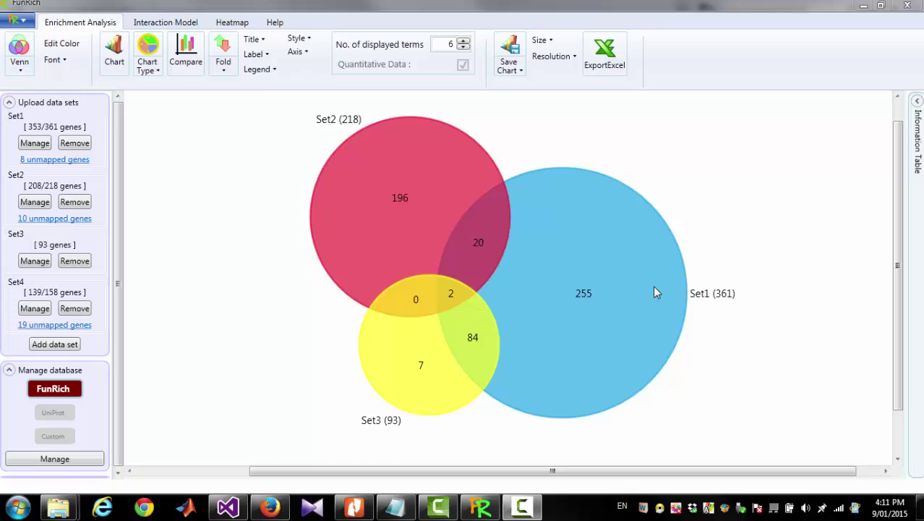
pyautogui.scroll(1, 707, 209)
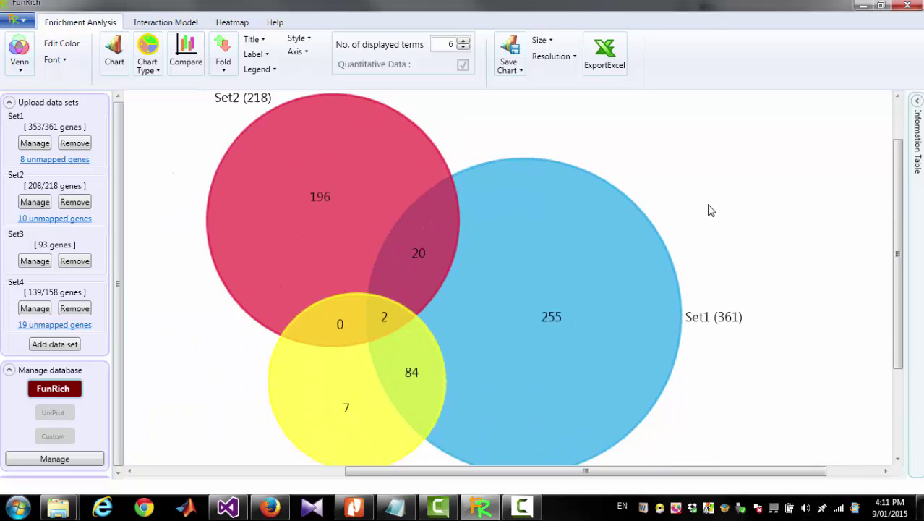
pyautogui.scroll(-1, 709, 210)
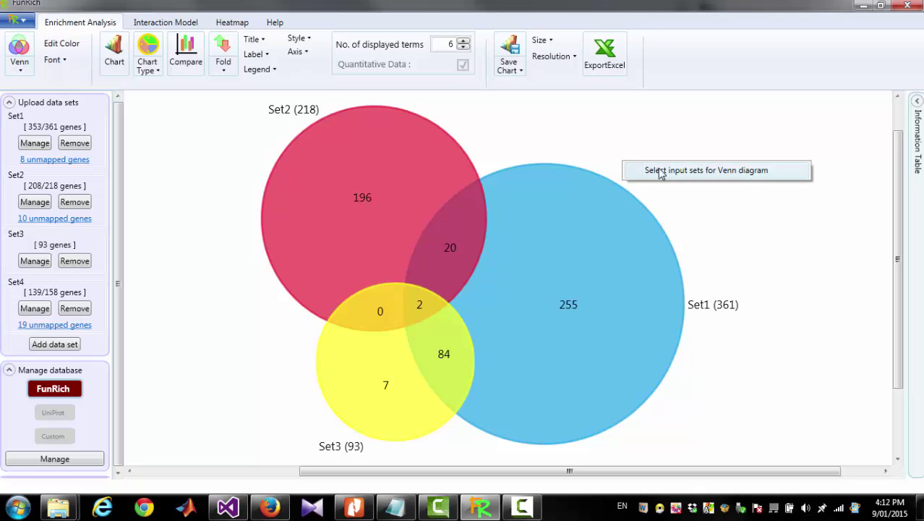
pyautogui.click(708, 177)
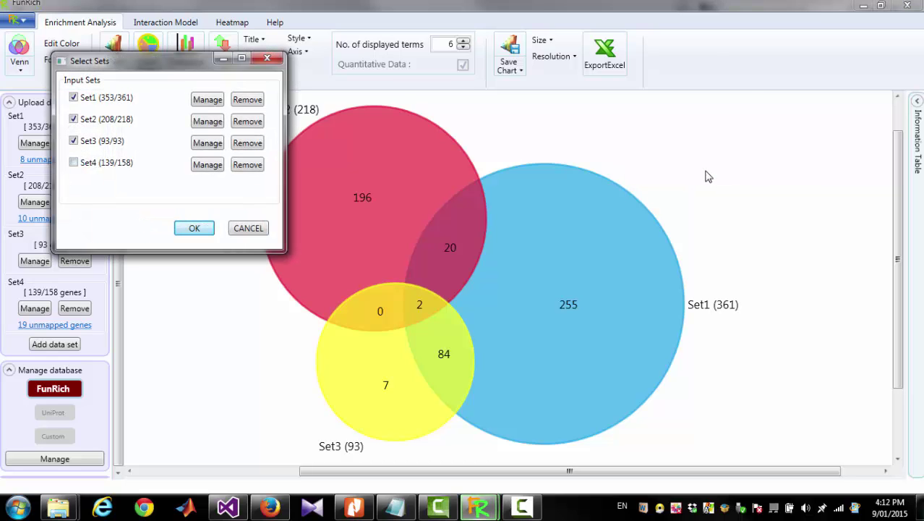
pyautogui.click(73, 142)
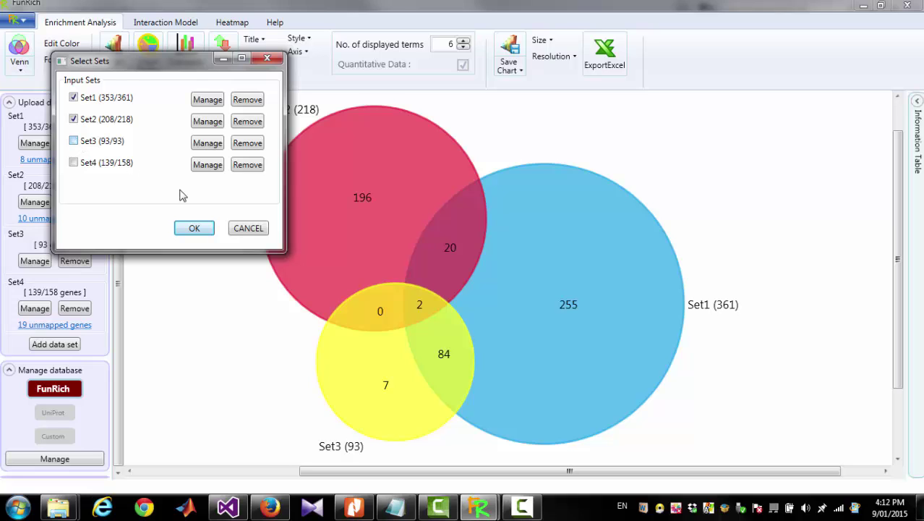
pyautogui.click(192, 230)
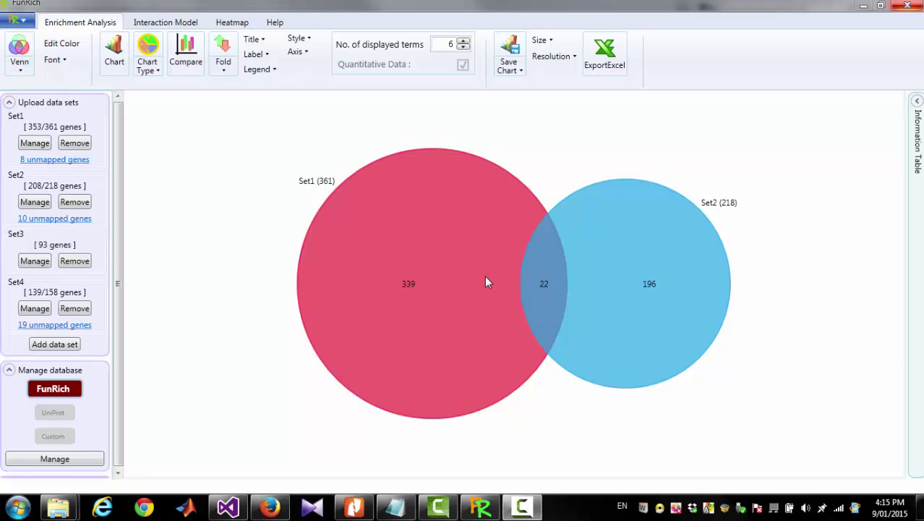
# - Turn off the Venn chart option that makes area proportional to the number of genes
pyautogui.click(18, 19)
pyautogui.click(44, 42)
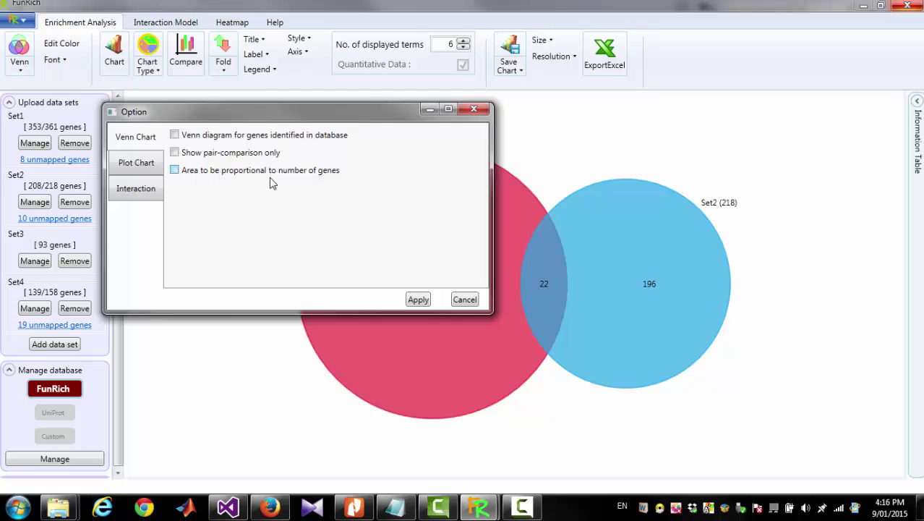
pyautogui.click(412, 298)
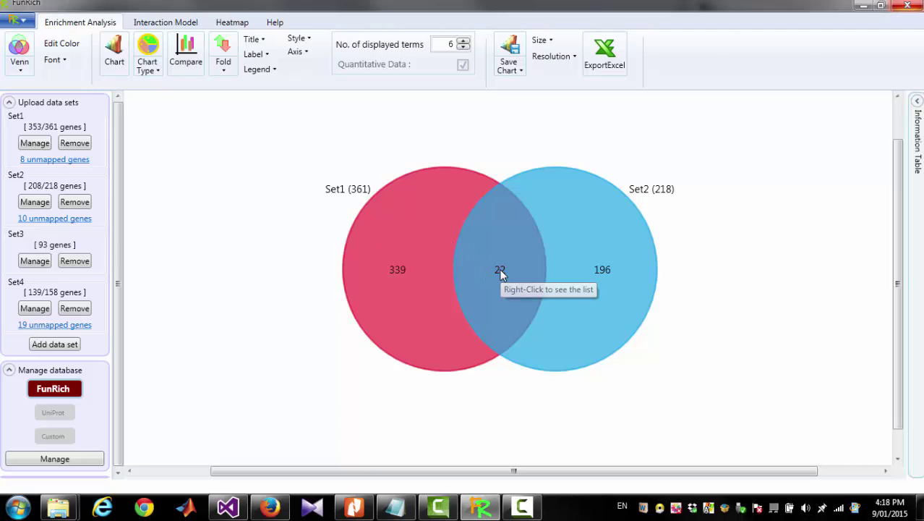
# - Show the list of genes shared by Set1 and Set2 in the Venn diagram, look through it and close it
pyautogui.rightClick(501, 273)
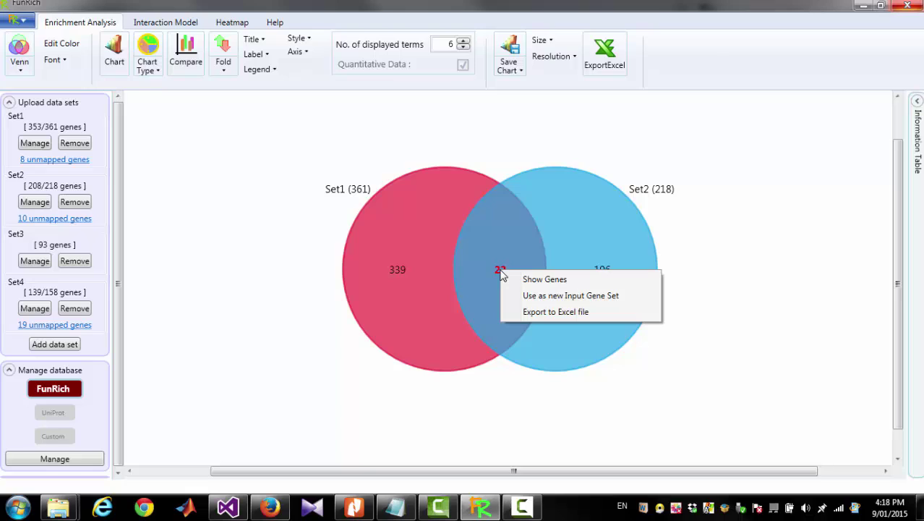
pyautogui.click(543, 281)
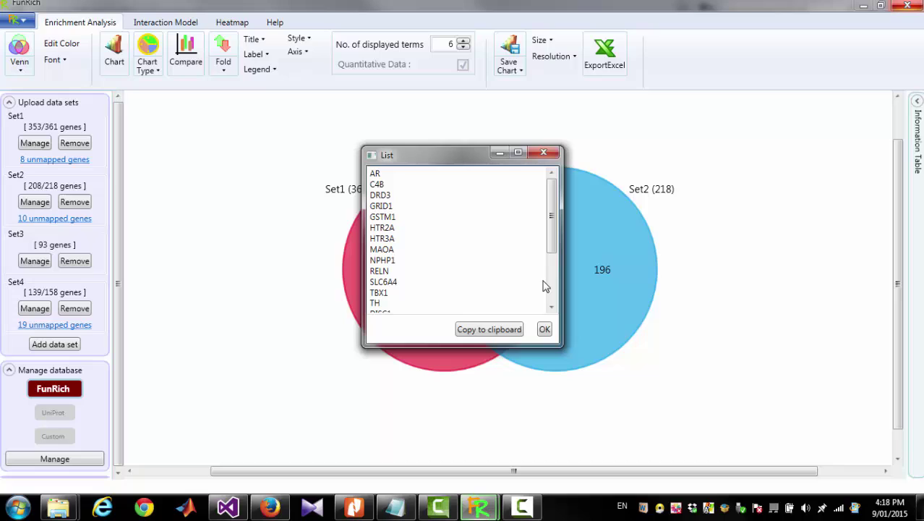
pyautogui.moveTo(551, 198)
pyautogui.mouseDown()
pyautogui.moveTo(550, 238)
pyautogui.moveTo(556, 189)
pyautogui.mouseUp()
pyautogui.click(544, 329)
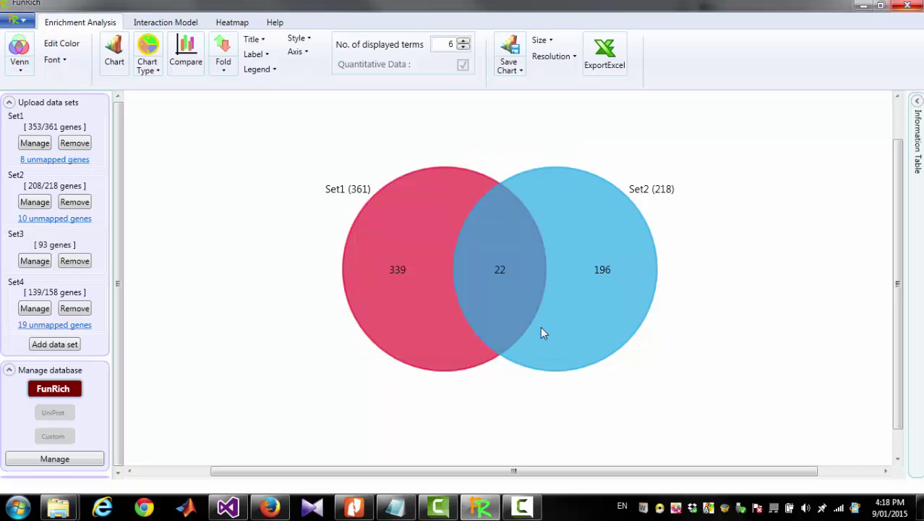
# - Use the genes shared by Set1 and Set2 as a new input gene set named newSet
pyautogui.rightClick(500, 274)
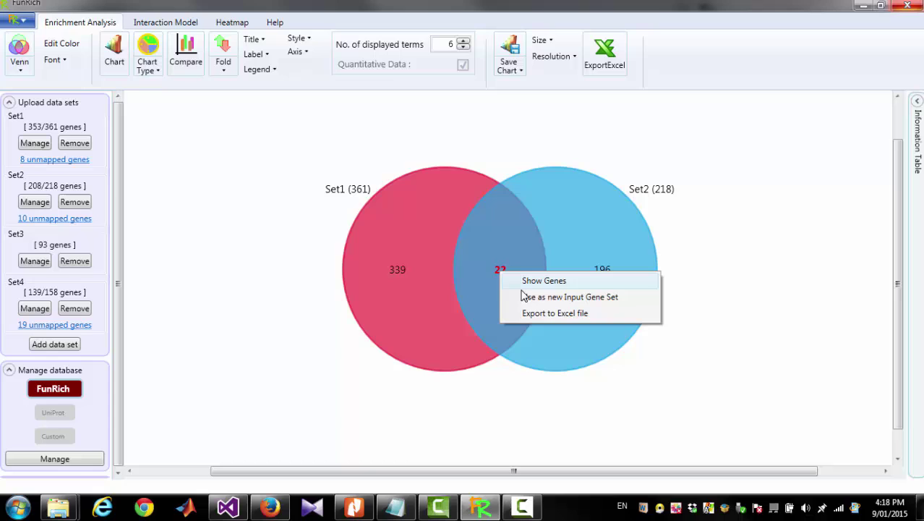
pyautogui.click(561, 300)
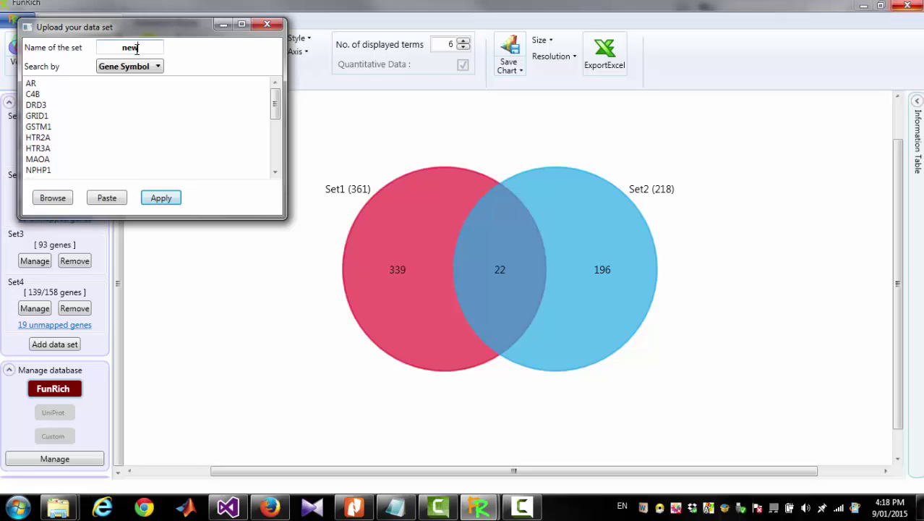
pyautogui.write('newSet')
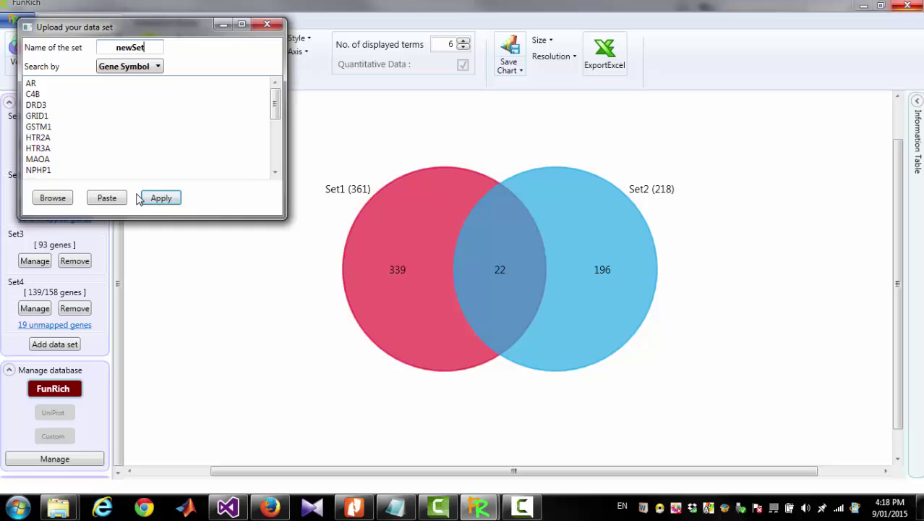
pyautogui.click(154, 199)
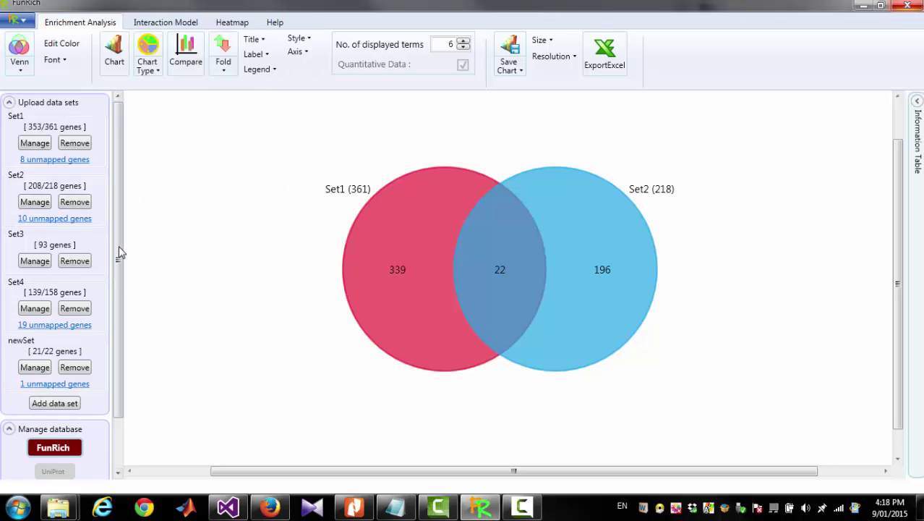
# - Check the unmapped gene list of newSet and remove newSet from the uploaded data sets
pyautogui.moveTo(119, 245); pyautogui.dragTo(119, 280)
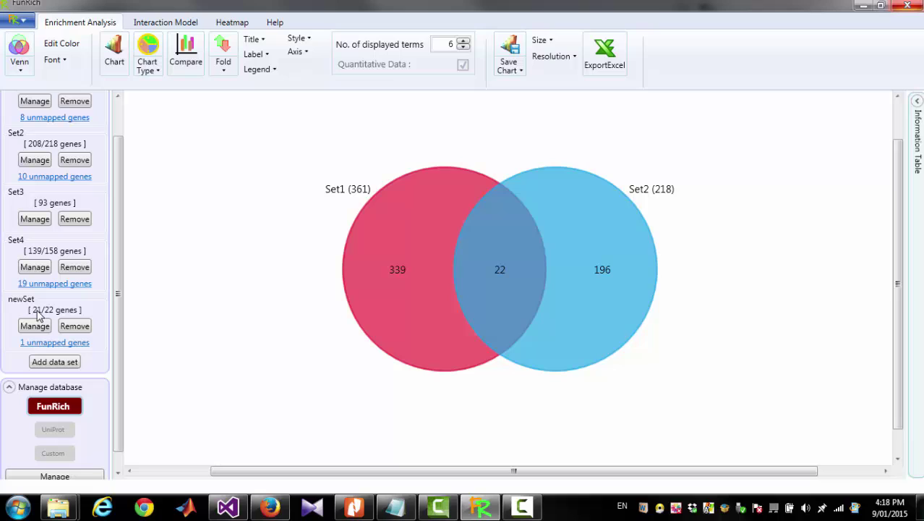
pyautogui.click(45, 343)
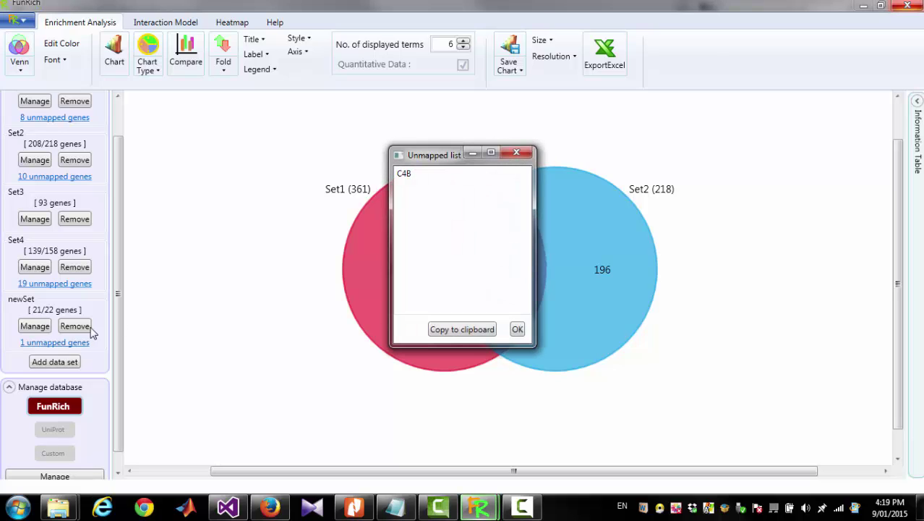
pyautogui.moveTo(410, 175); pyautogui.dragTo(380, 178)
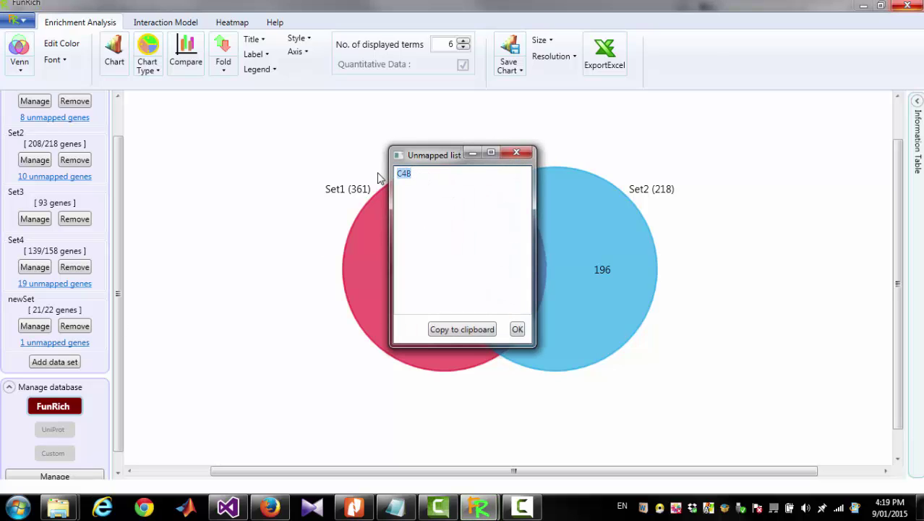
pyautogui.click(515, 155)
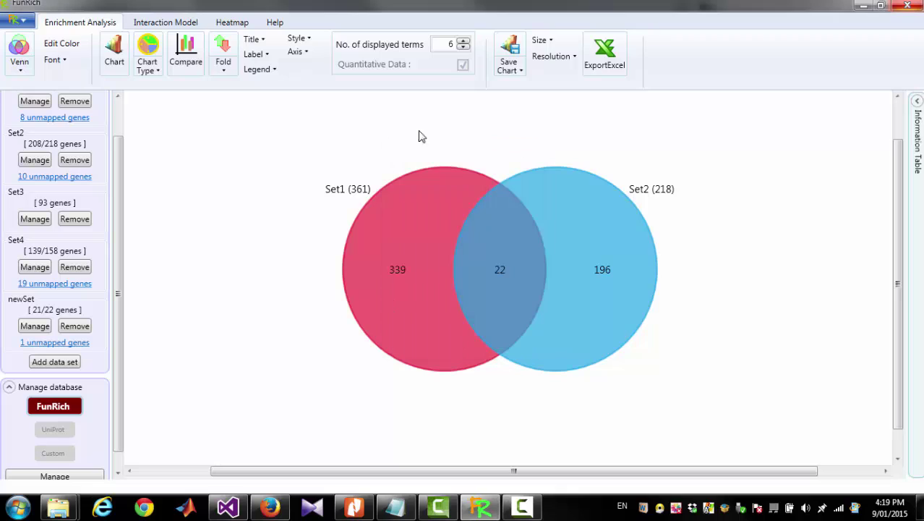
pyautogui.click(82, 327)
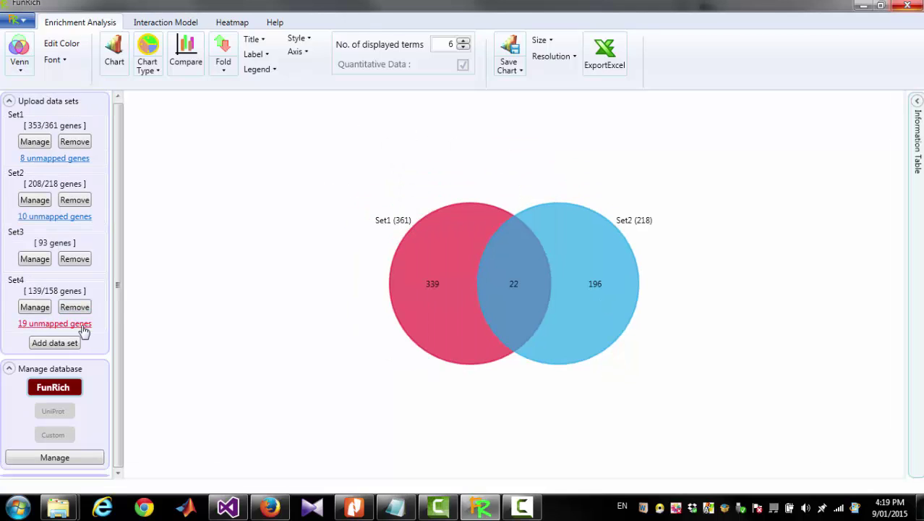
# - Export the genes shared by Set1 and Set2 to an Excel workbook in the sample_data folder
pyautogui.rightClick(514, 287)
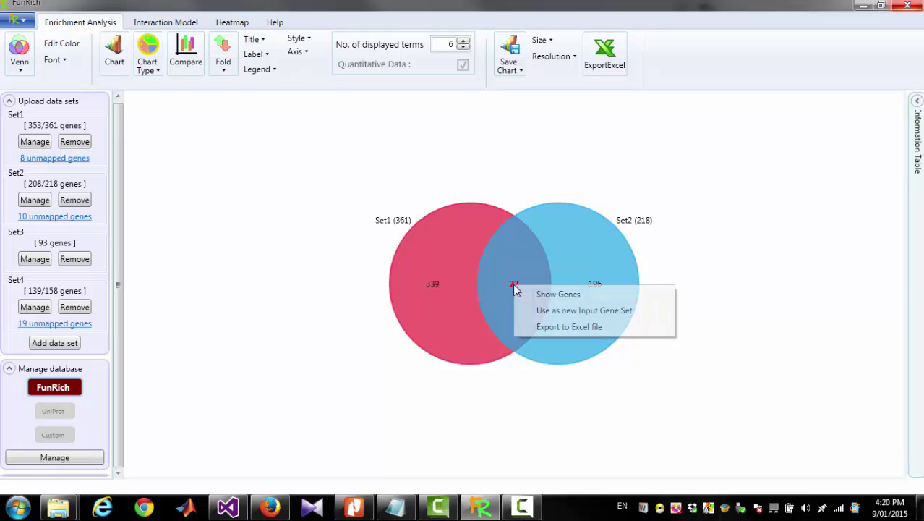
pyautogui.click(547, 327)
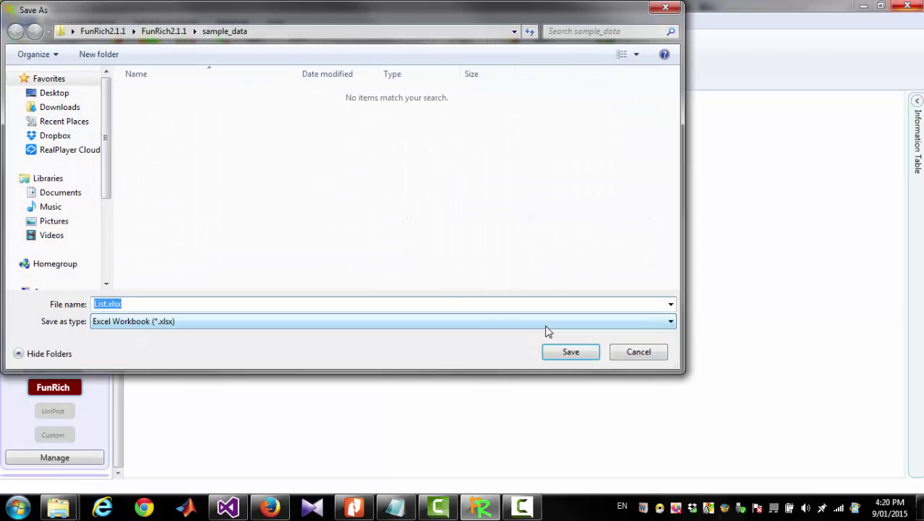
pyautogui.click(184, 305)
pyautogui.click(569, 352)
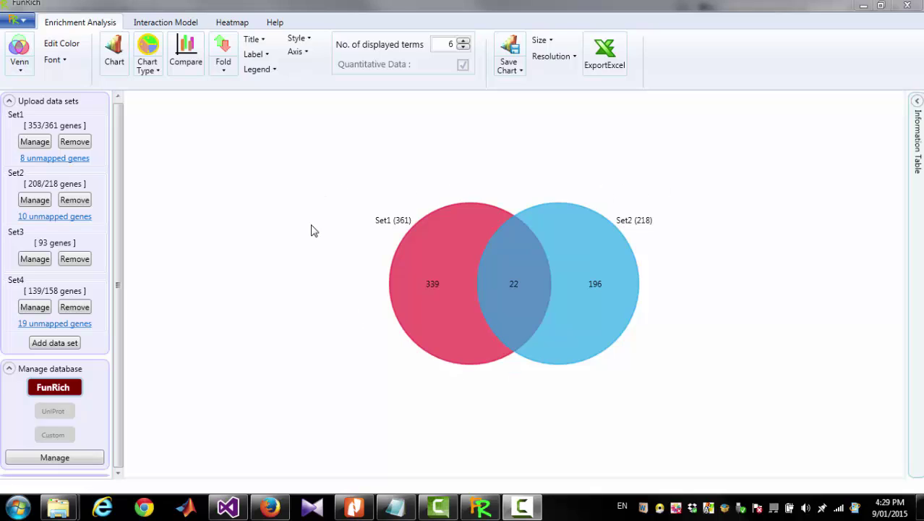
# - Turn on the Venn chart option that limits the diagram to genes identified in the database
pyautogui.click(18, 21)
pyautogui.click(44, 42)
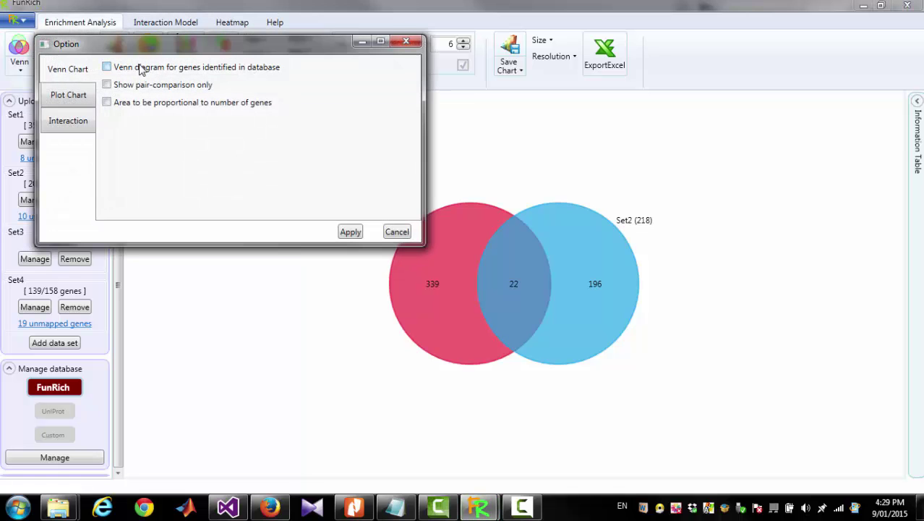
pyautogui.click(107, 68)
pyautogui.click(350, 231)
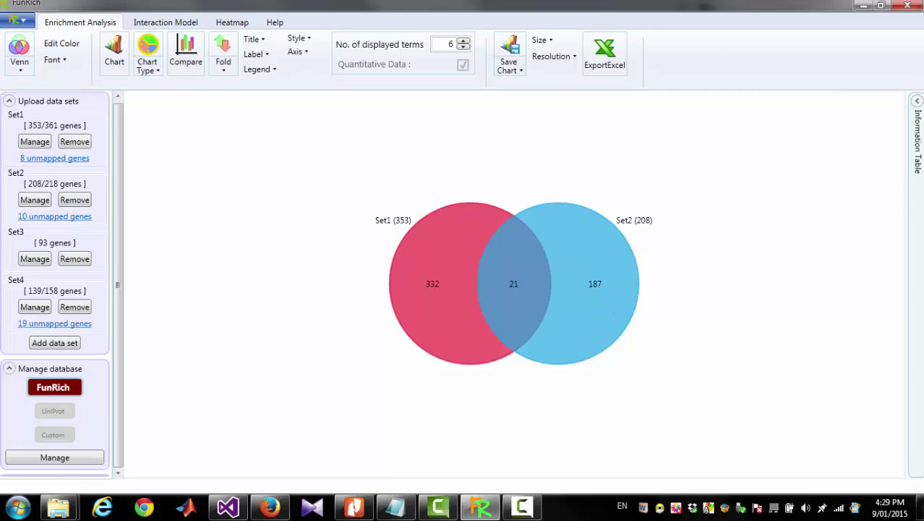
# - Add Set3 and Set4 to the Venn diagram's input sets so that all four sets are compared
pyautogui.rightClick(384, 176)
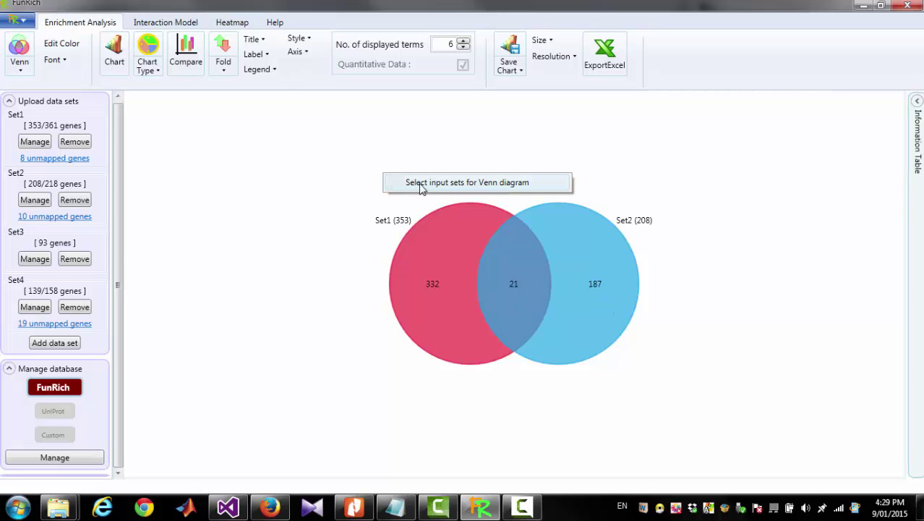
pyautogui.click(421, 184)
pyautogui.click(73, 140)
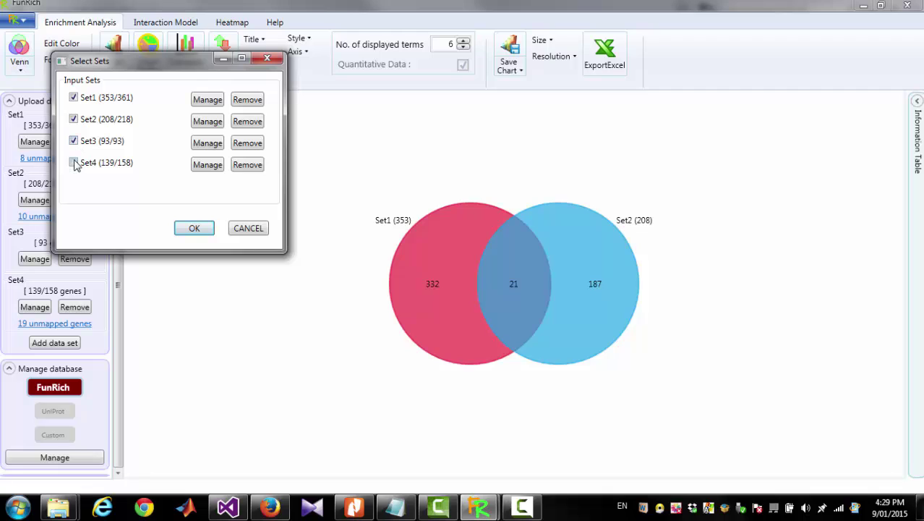
pyautogui.click(73, 162)
pyautogui.click(190, 227)
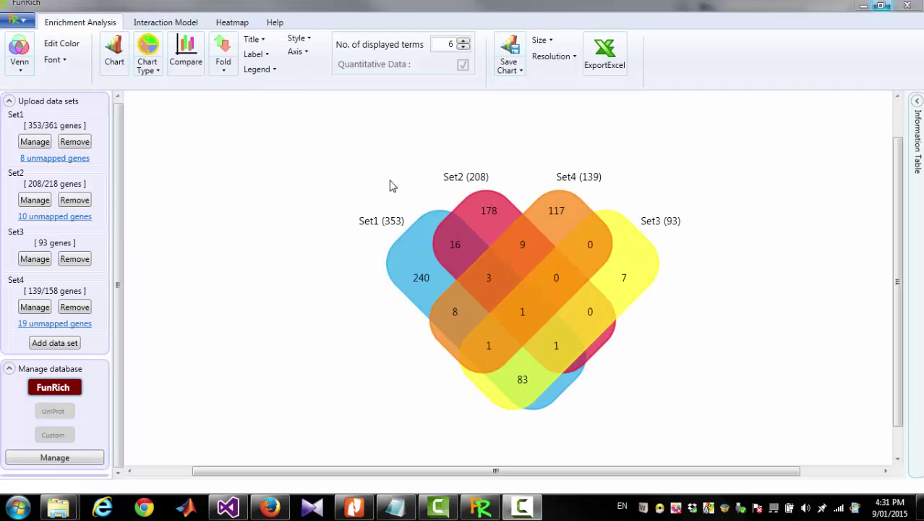
# - Turn on the Venn chart option that shows the pair-comparison only
pyautogui.click(23, 23)
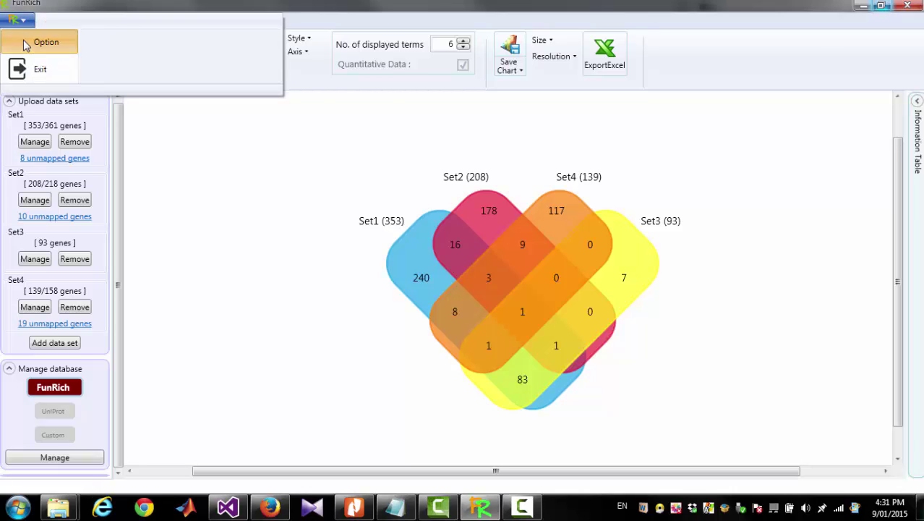
pyautogui.click(29, 42)
pyautogui.click(140, 118)
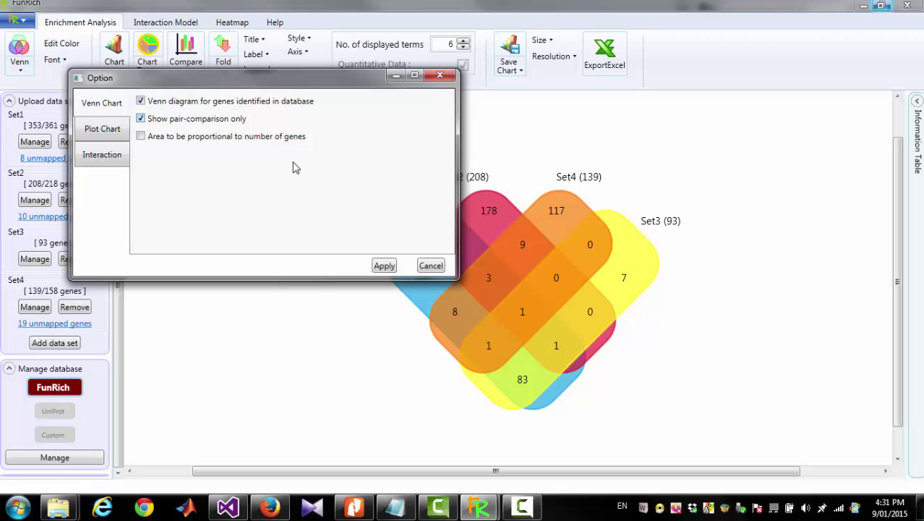
pyautogui.click(382, 266)
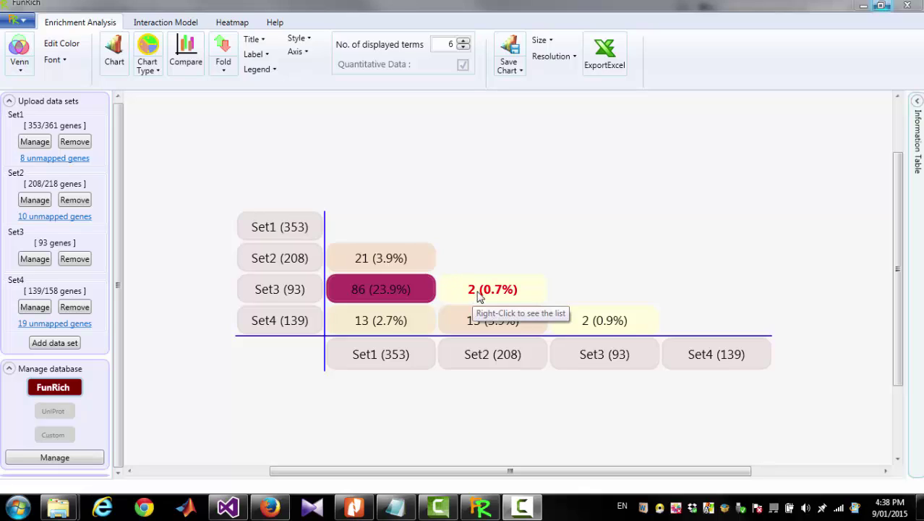
# - Show the list of genes shared by Set2 and Set3 in the pairwise comparison and close it
pyautogui.rightClick(478, 295)
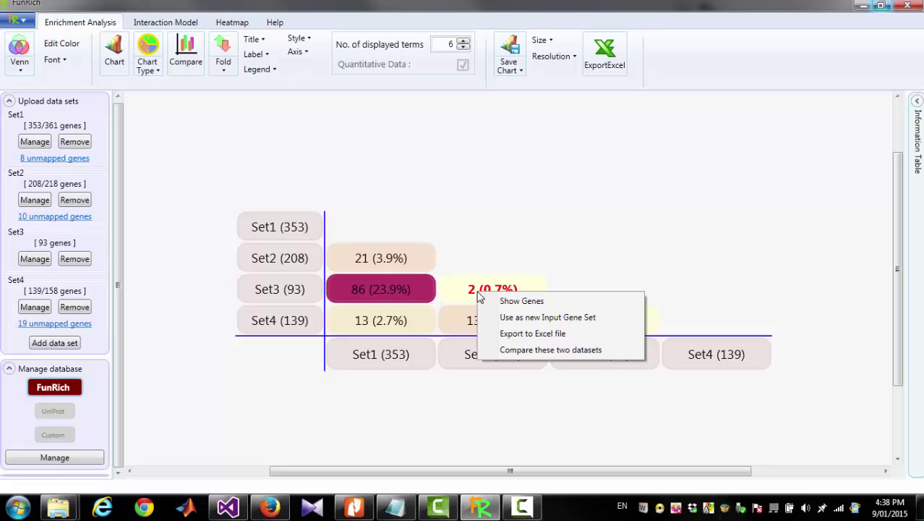
pyautogui.click(498, 302)
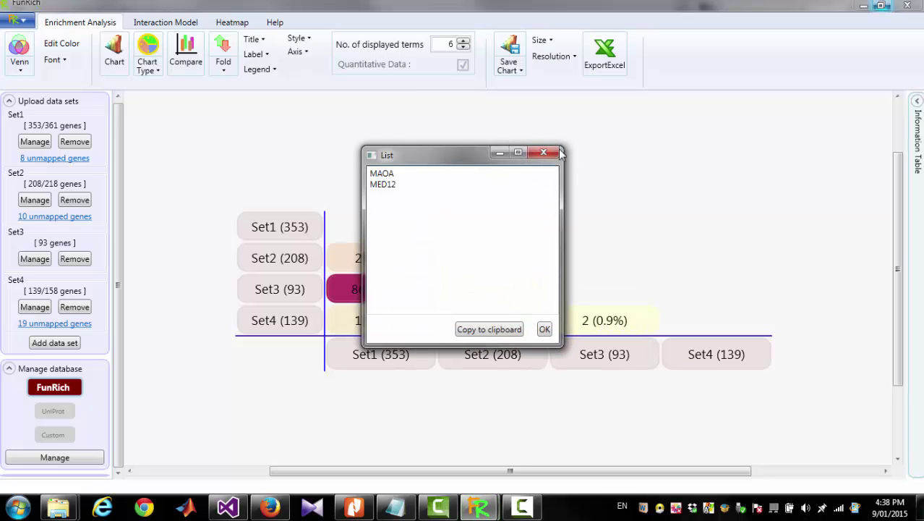
pyautogui.click(544, 328)
# - Compare the Set2 and Set3 datasets from their pairwise cell in a separate Venn diagram window, and close it
pyautogui.rightClick(496, 289)
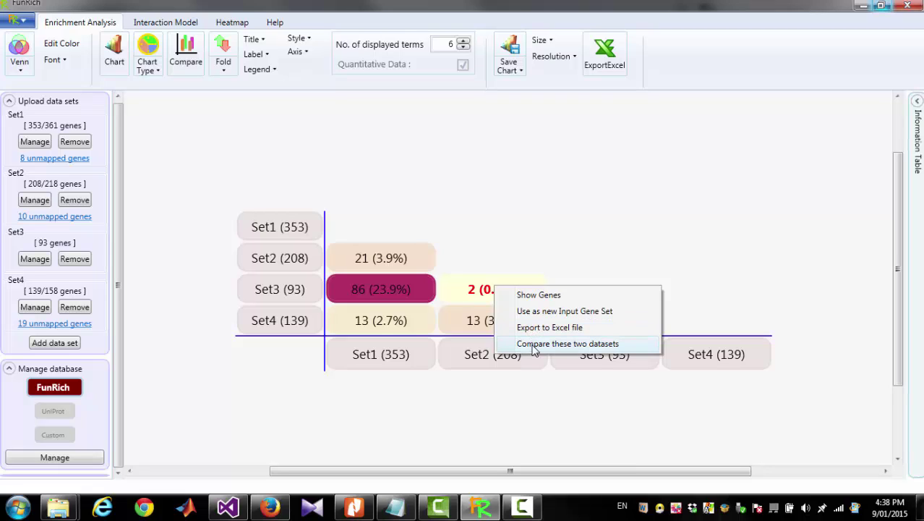
pyautogui.click(534, 344)
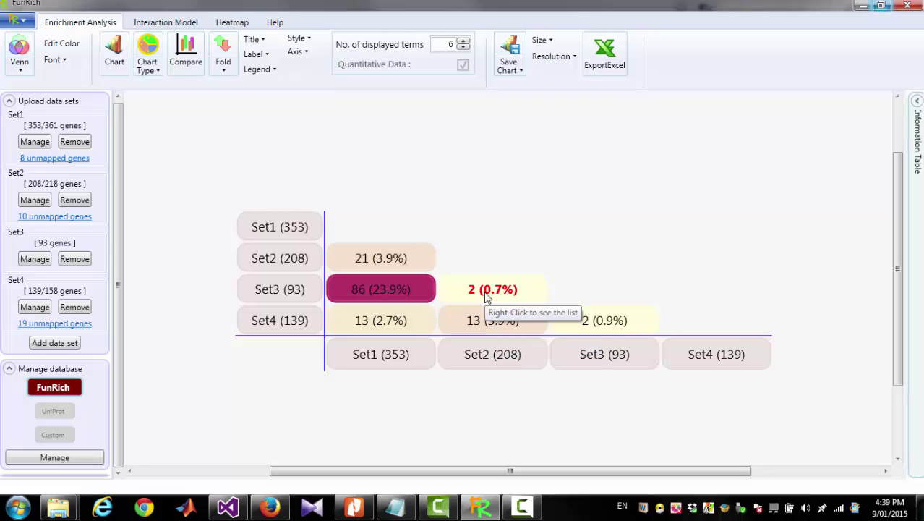
pyautogui.rightClick(486, 294)
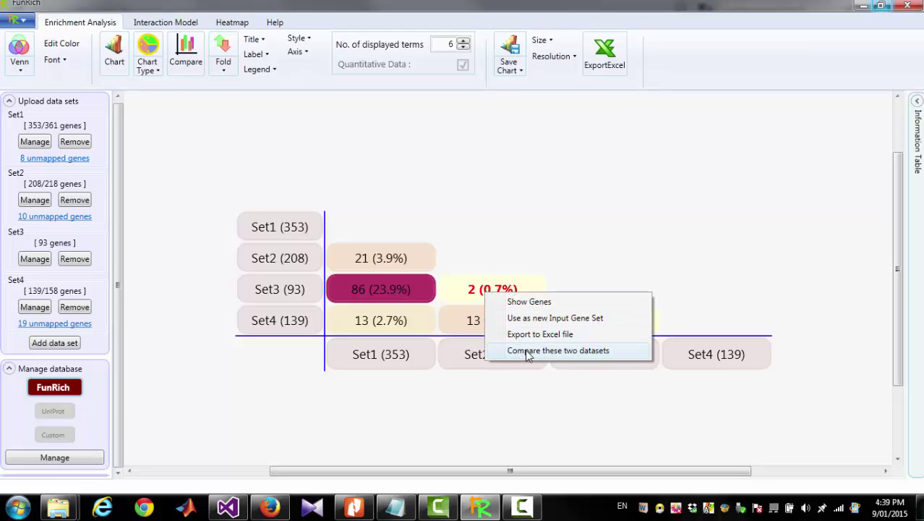
pyautogui.click(528, 351)
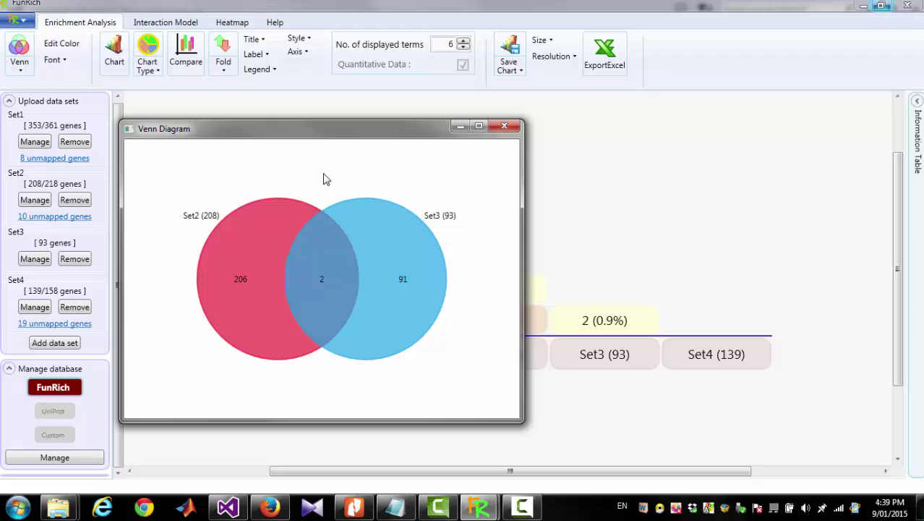
pyautogui.moveTo(322, 134); pyautogui.dragTo(394, 126)
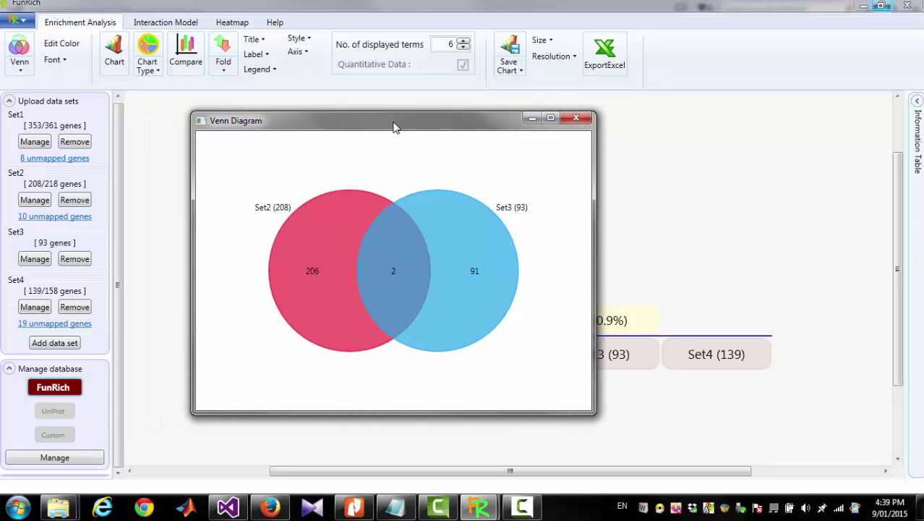
pyautogui.click(579, 117)
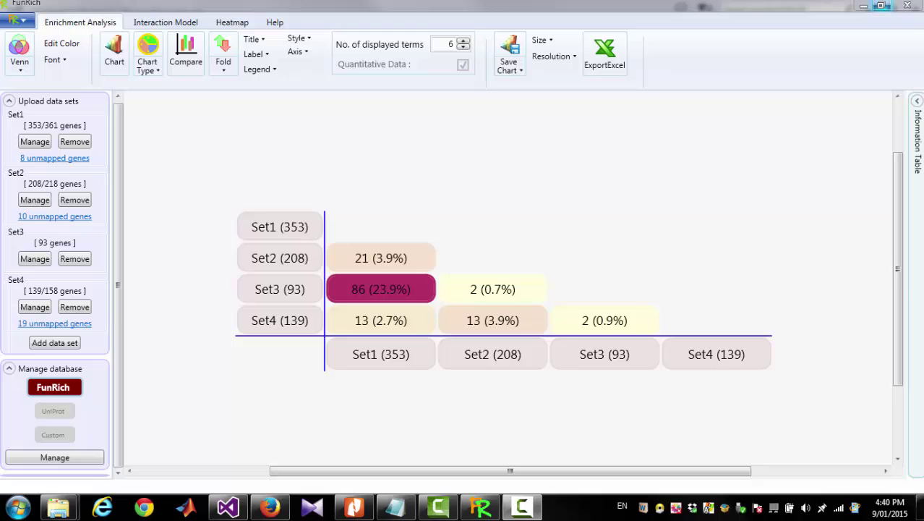
# - Set the pairwise comparison's colour for the minimum value to dark blue
pyautogui.click(61, 45)
pyautogui.moveTo(146, 24); pyautogui.dragTo(762, 90)
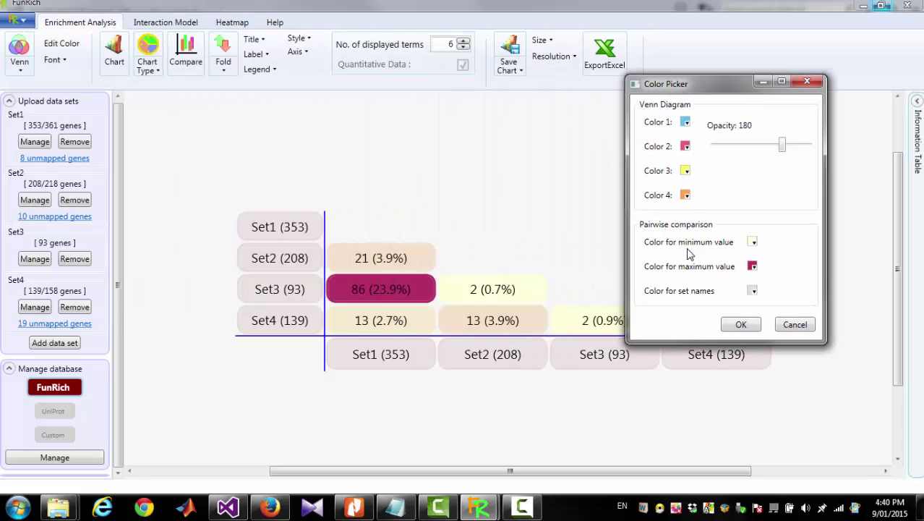
pyautogui.click(752, 243)
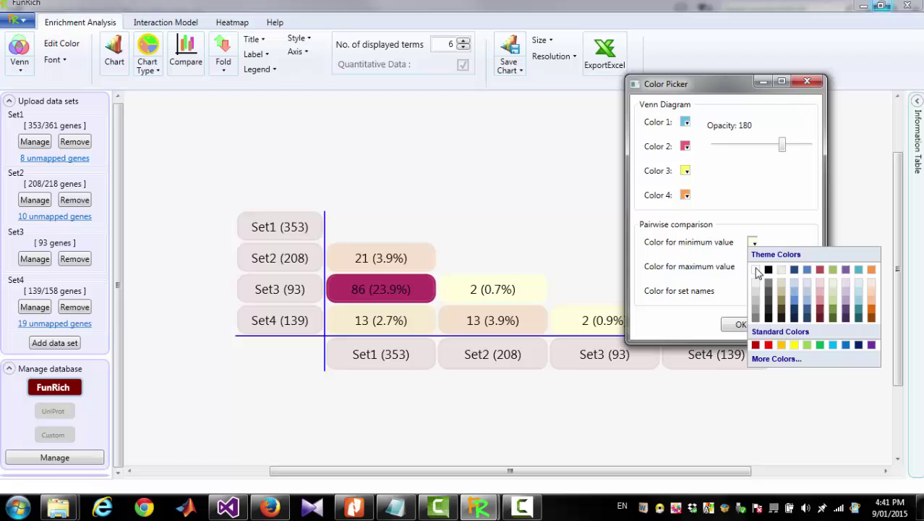
pyautogui.click(807, 310)
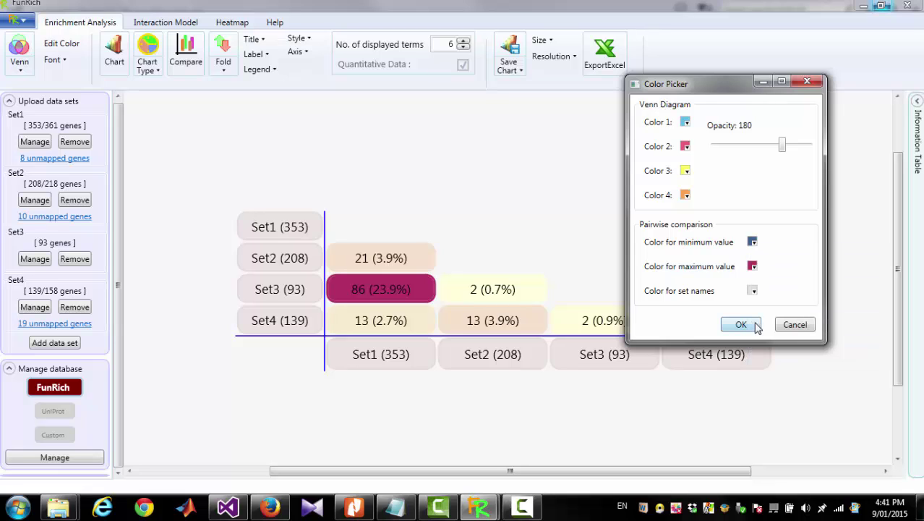
# - Set the pairwise comparison's colour for the maximum value to red and for set names to dark purple, and apply the colours
pyautogui.click(752, 267)
pyautogui.click(767, 369)
pyautogui.click(752, 292)
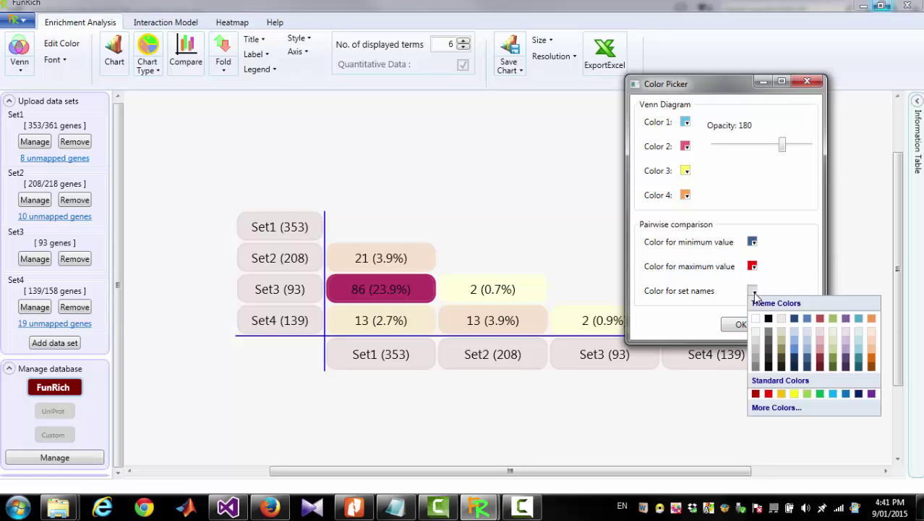
pyautogui.click(846, 367)
pyautogui.click(740, 325)
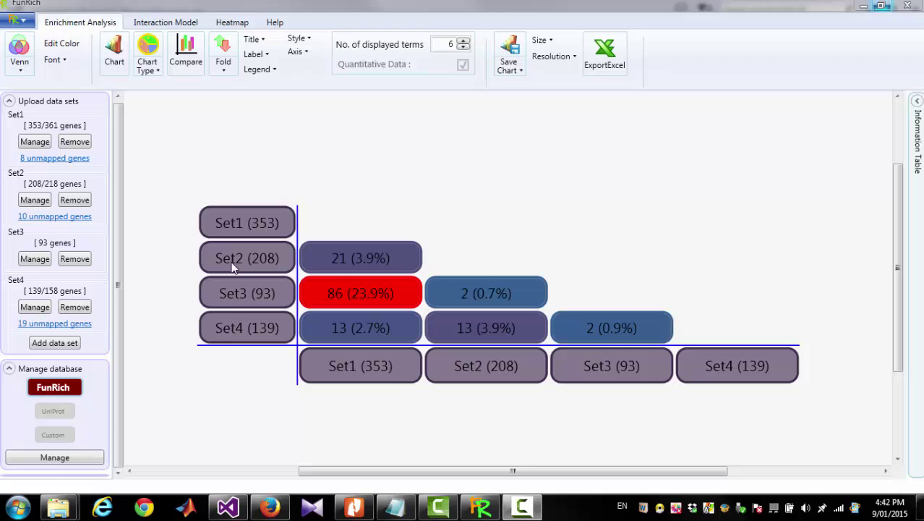
pyautogui.click(63, 63)
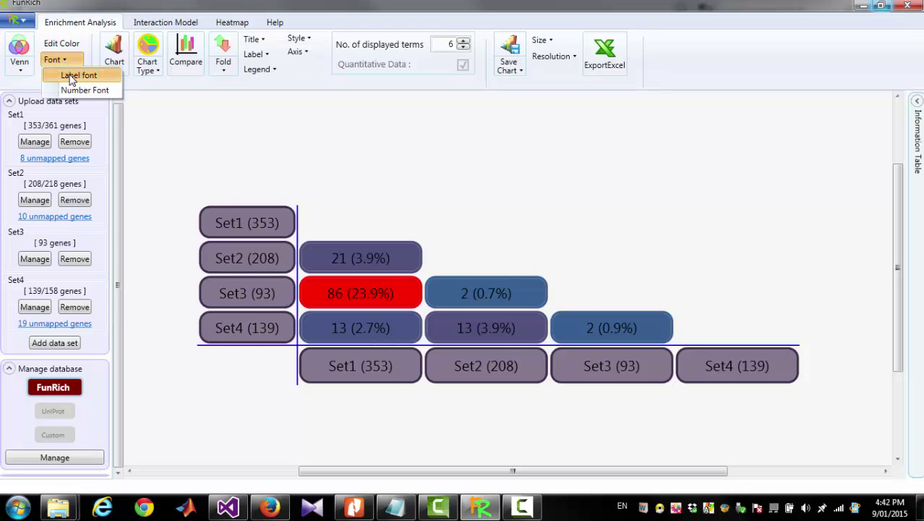
pyautogui.click(77, 75)
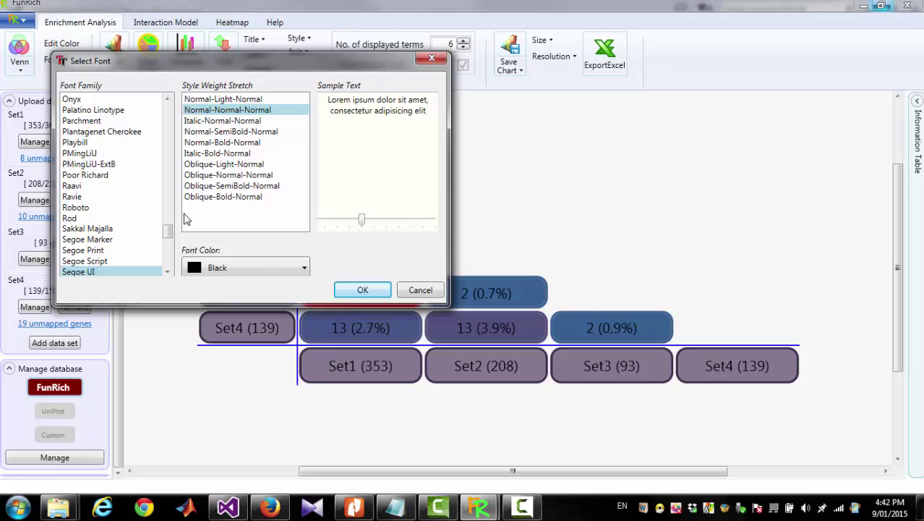
pyautogui.click(418, 290)
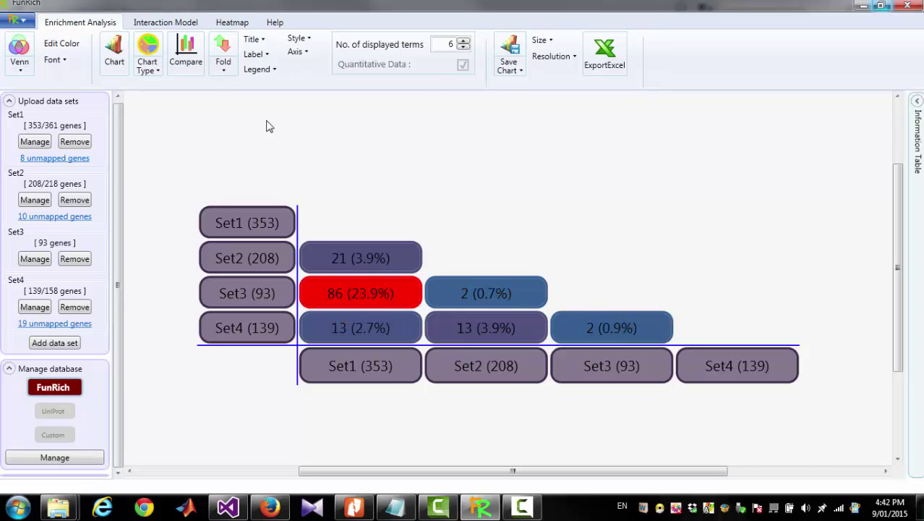
# - Set the number font of the pairwise comparison chart to the Normal-Bold-Normal style
pyautogui.click(63, 62)
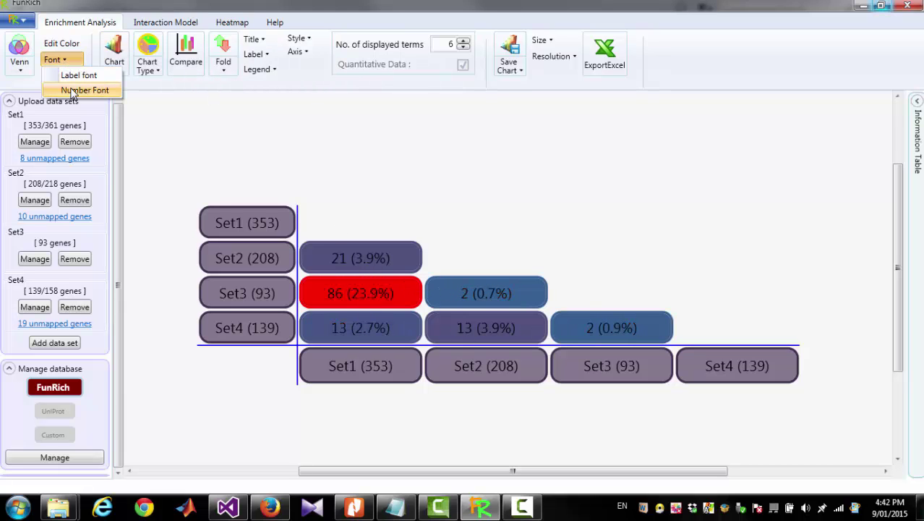
pyautogui.click(73, 92)
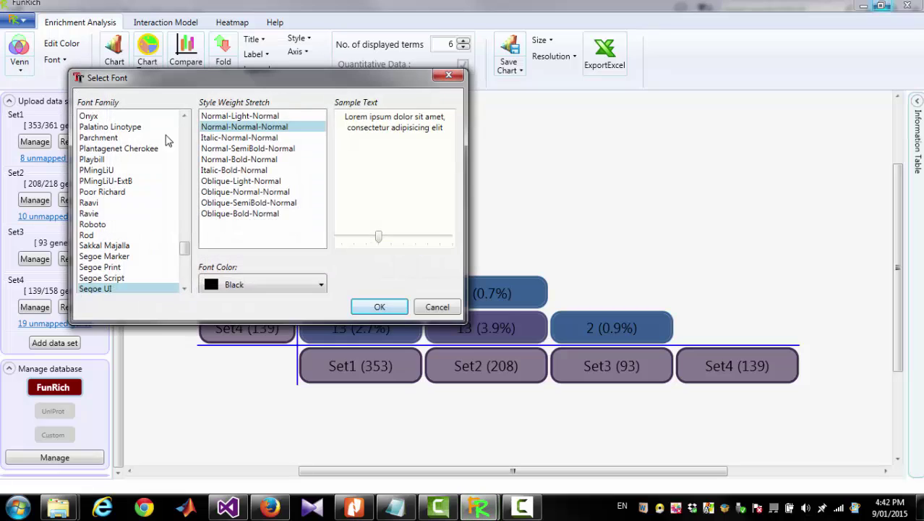
pyautogui.click(232, 161)
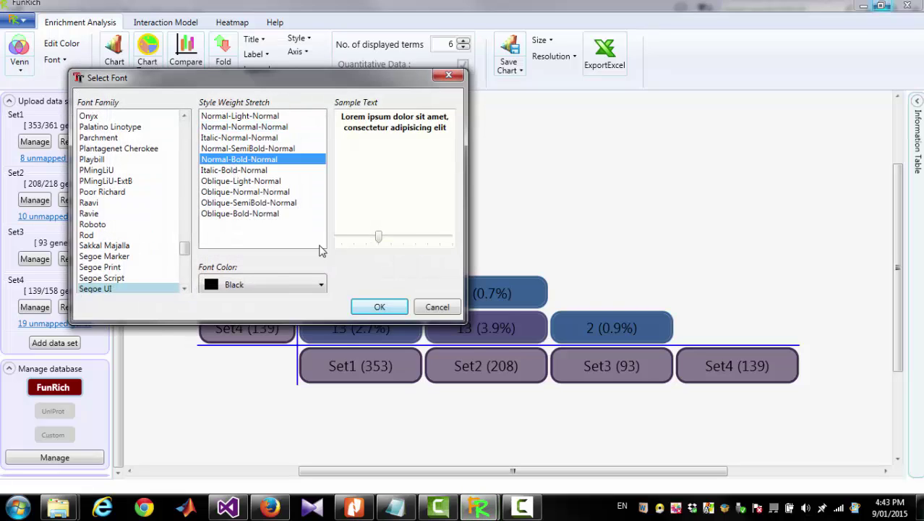
pyautogui.click(383, 308)
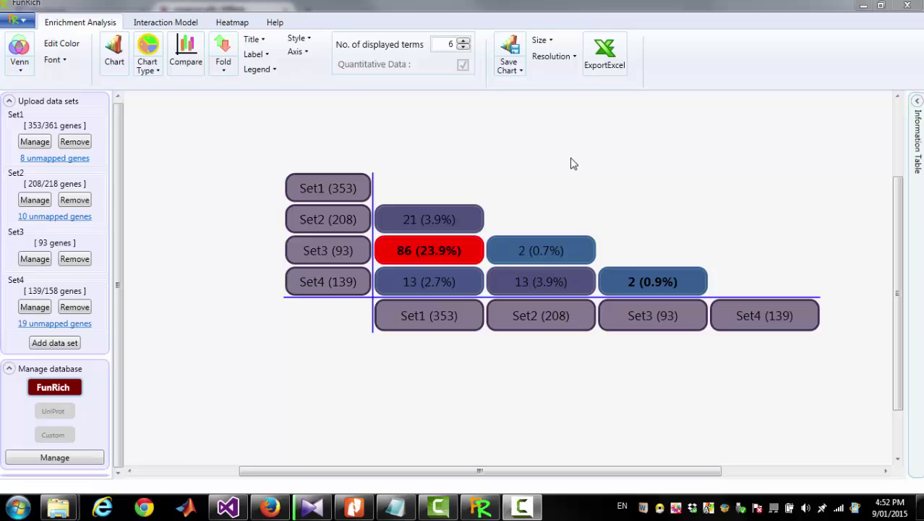